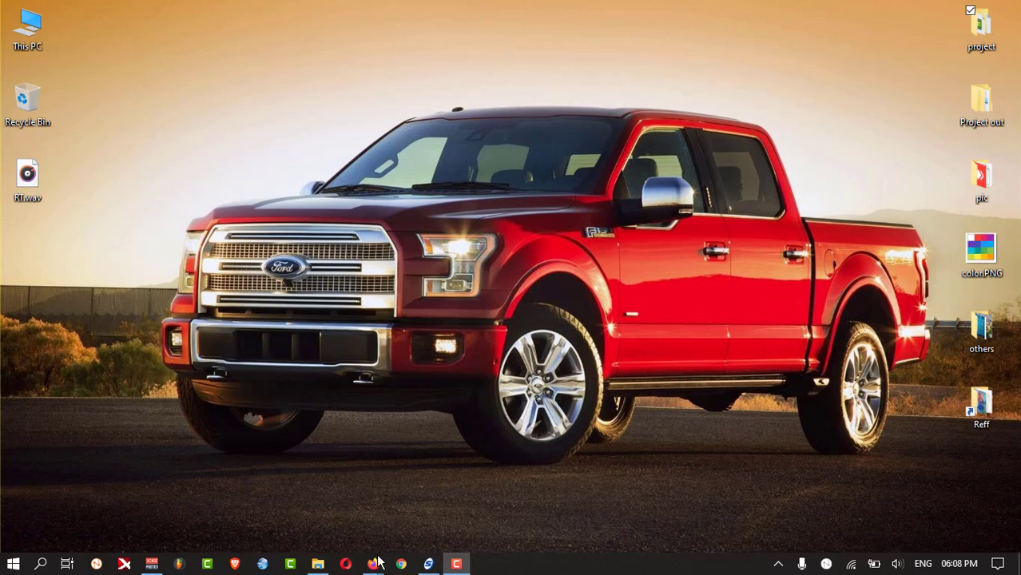
- Look over the OBS Studio download page in Firefox
mouse_move(373, 564)
left_click(422, 522)
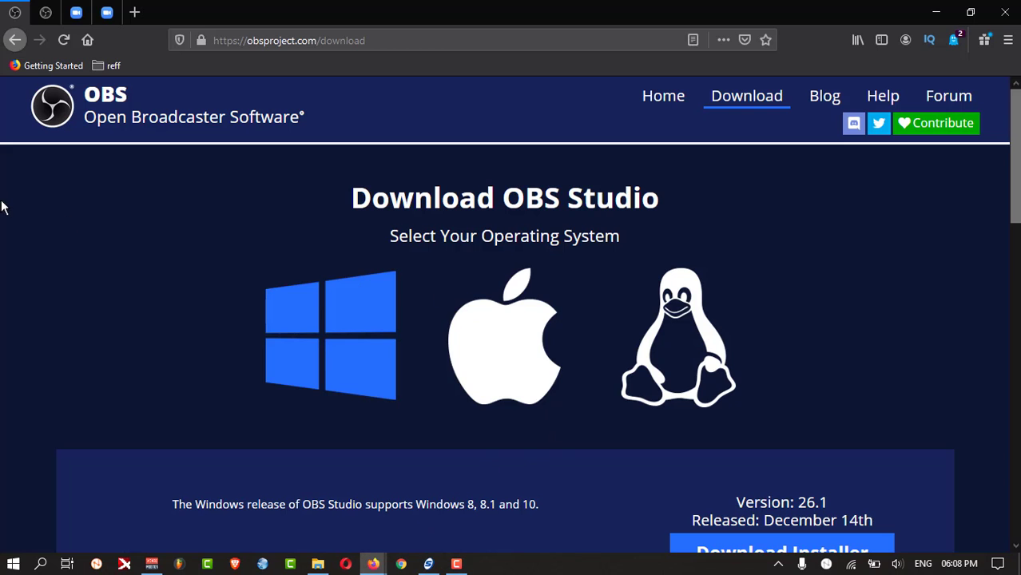
left_click(377, 41)
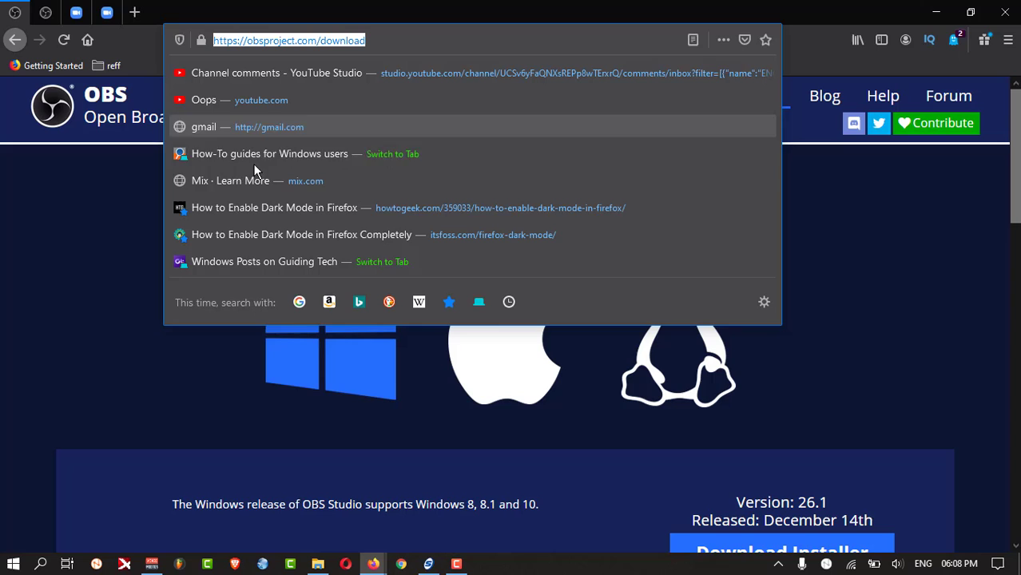
left_click(96, 227)
scroll(97, 228, "down", 4)
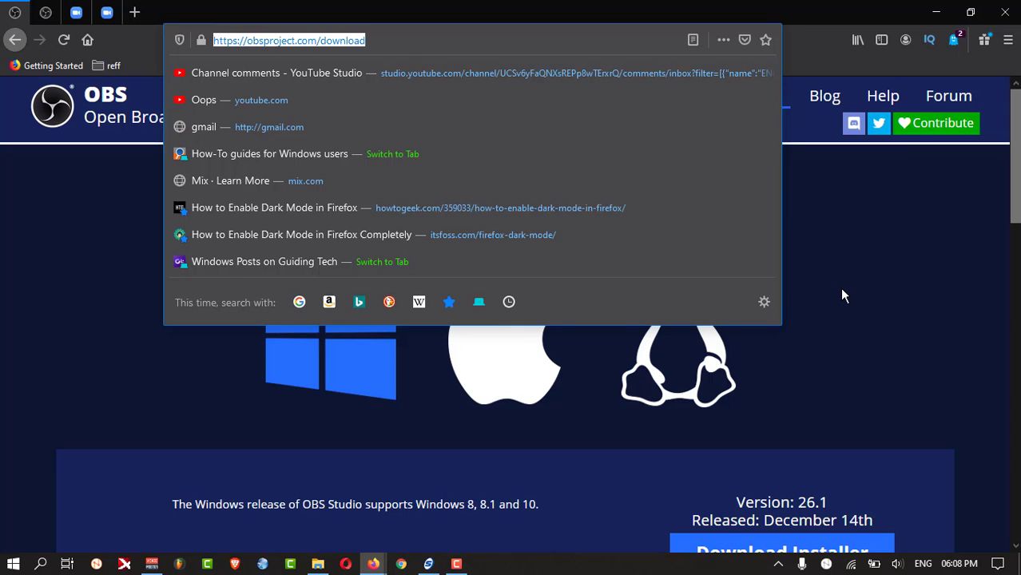
left_click(842, 296)
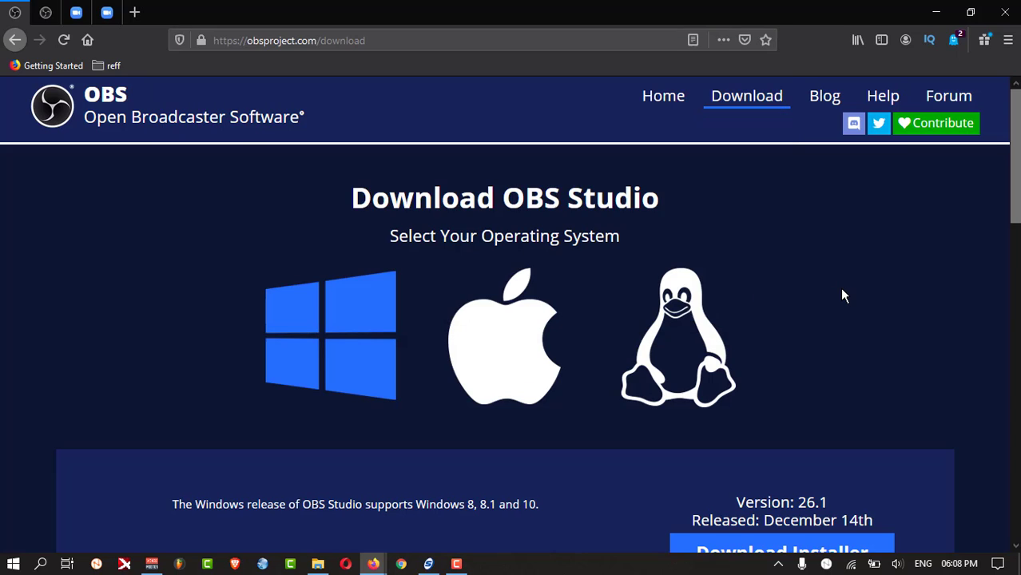
- Try the OBS-VirtualCam 2.0.4 installer download, cancel the save, and move to Zoom's Download Center
left_click(45, 11)
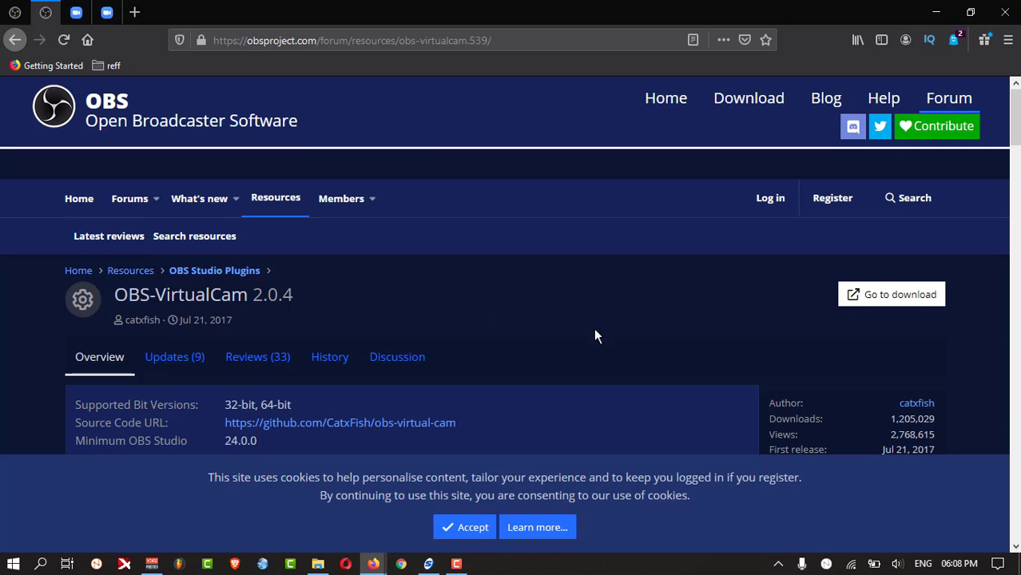
left_click(906, 297)
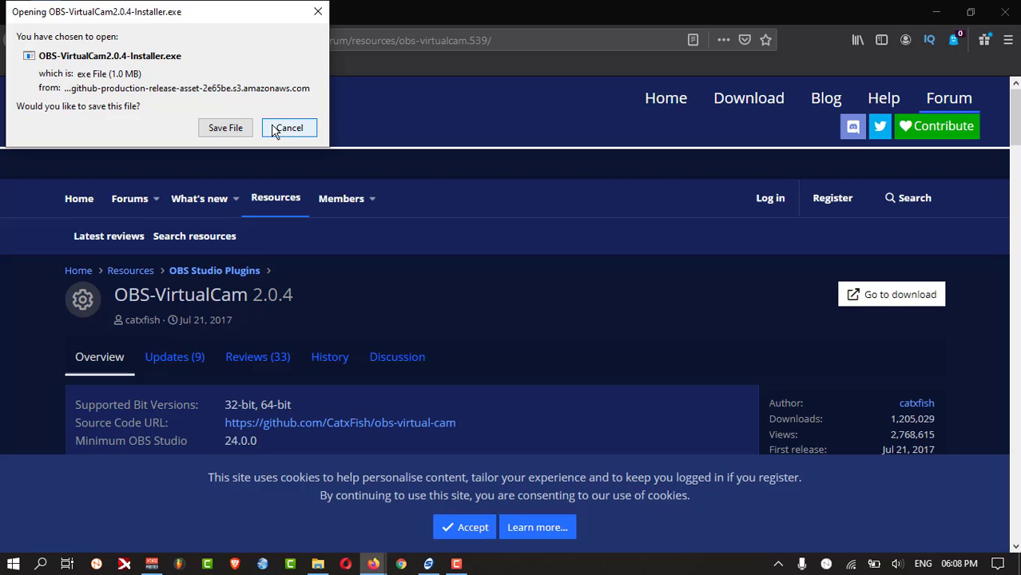
left_click(288, 129)
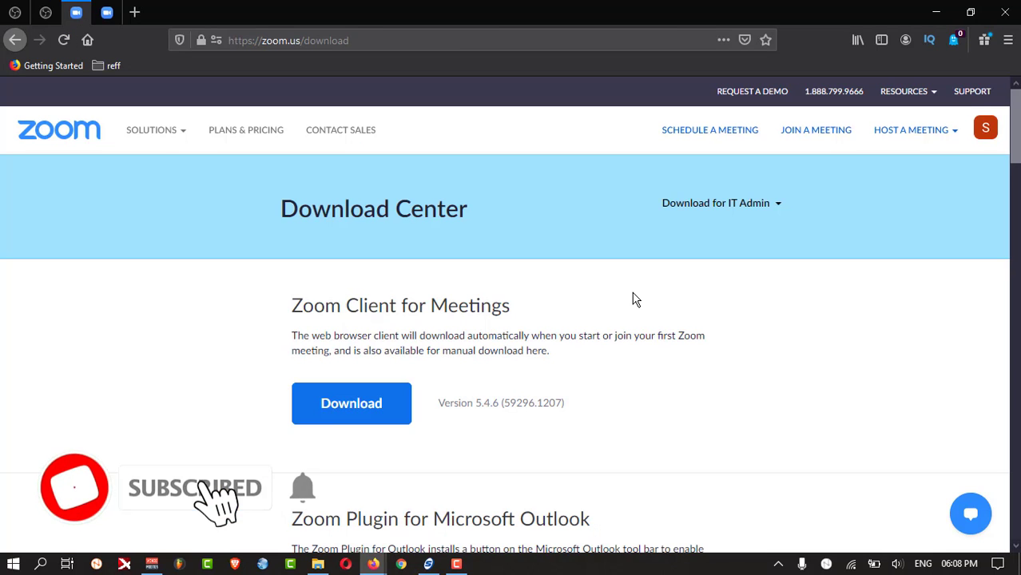
left_click(71, 12)
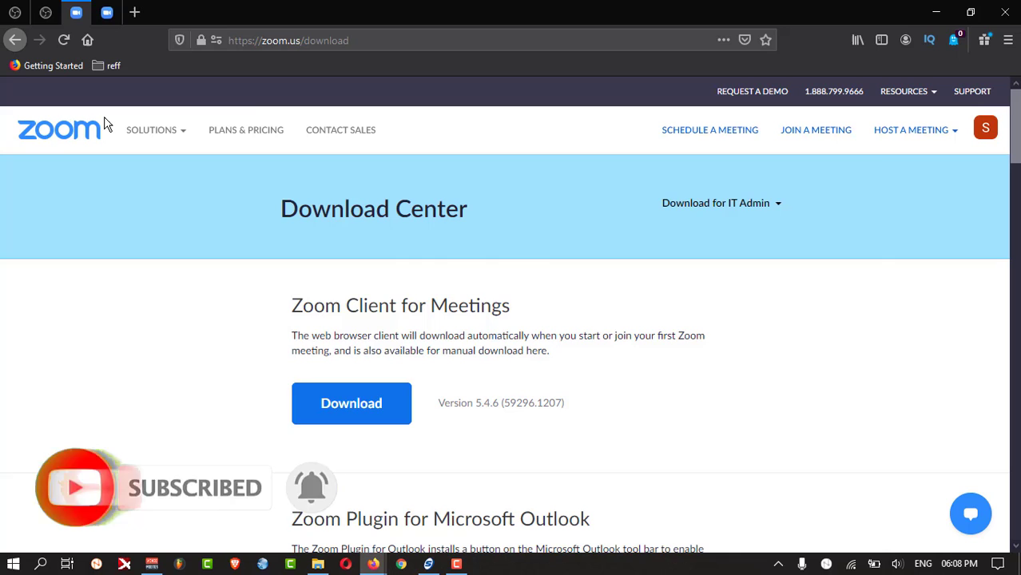
- Download the Zoom Client for Meetings installer, then switch to the obs downloads folder
left_click(352, 404)
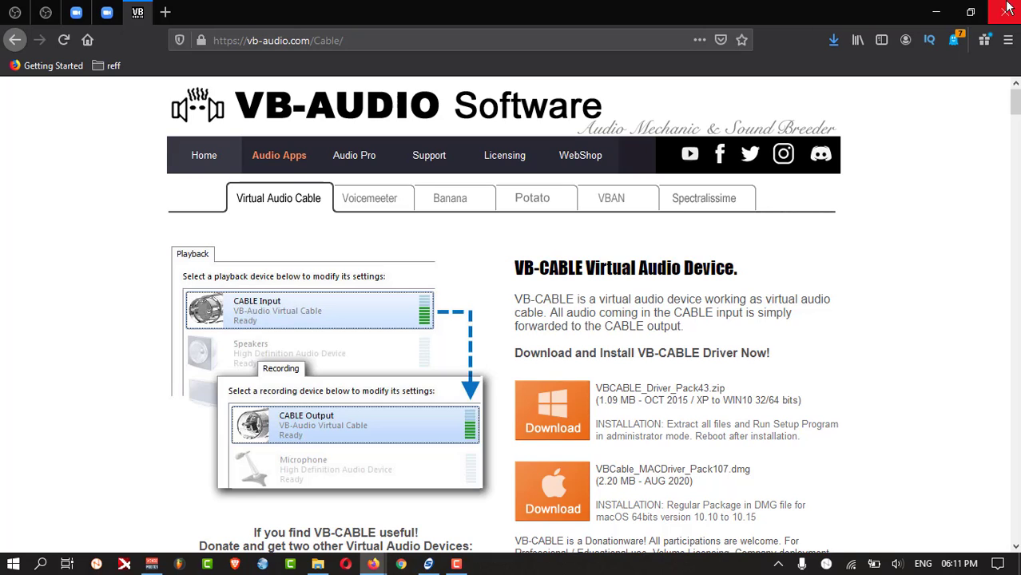
key("alt+Tab")
- Install OBS Studio 26.0.2 into the default folder without launching it afterwards
left_click(330, 144)
double_click(273, 102)
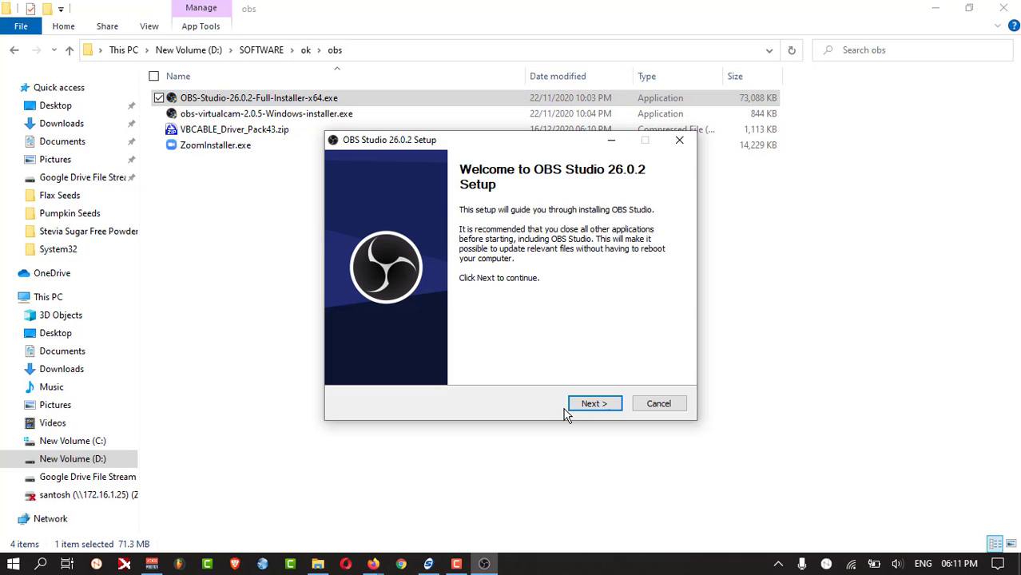
left_click(591, 409)
left_click(591, 410)
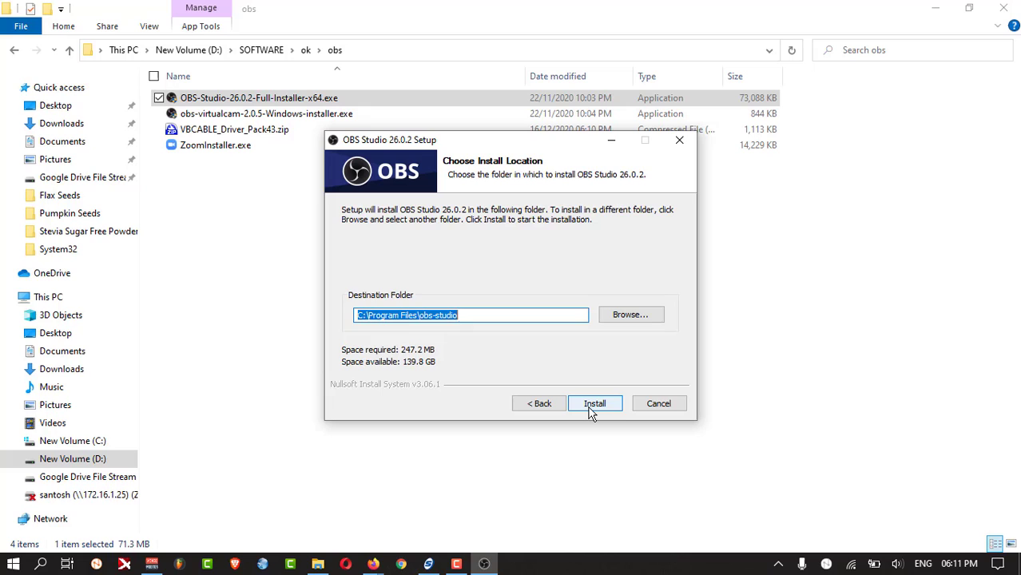
left_click(591, 410)
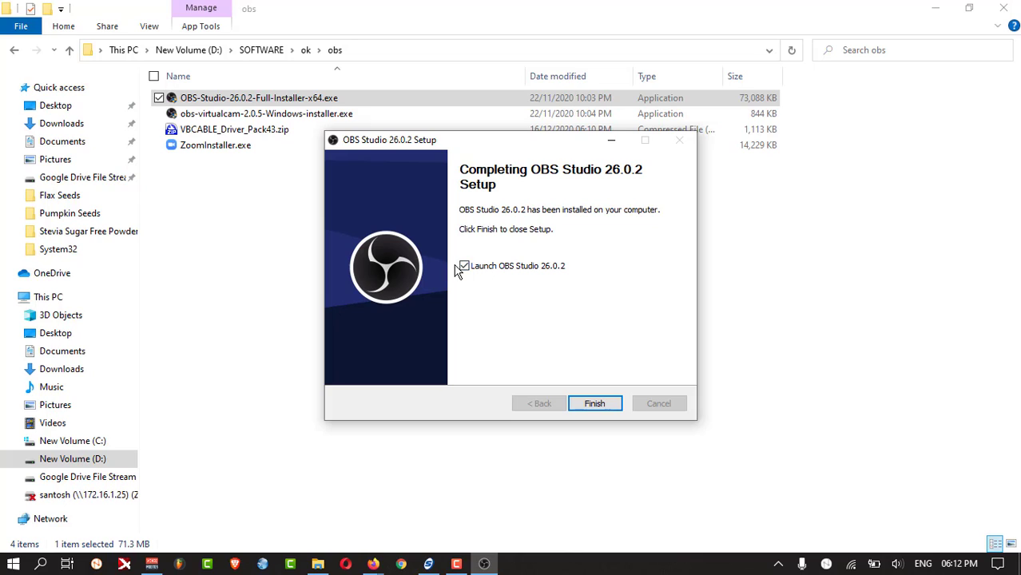
left_click(464, 266)
left_click(594, 403)
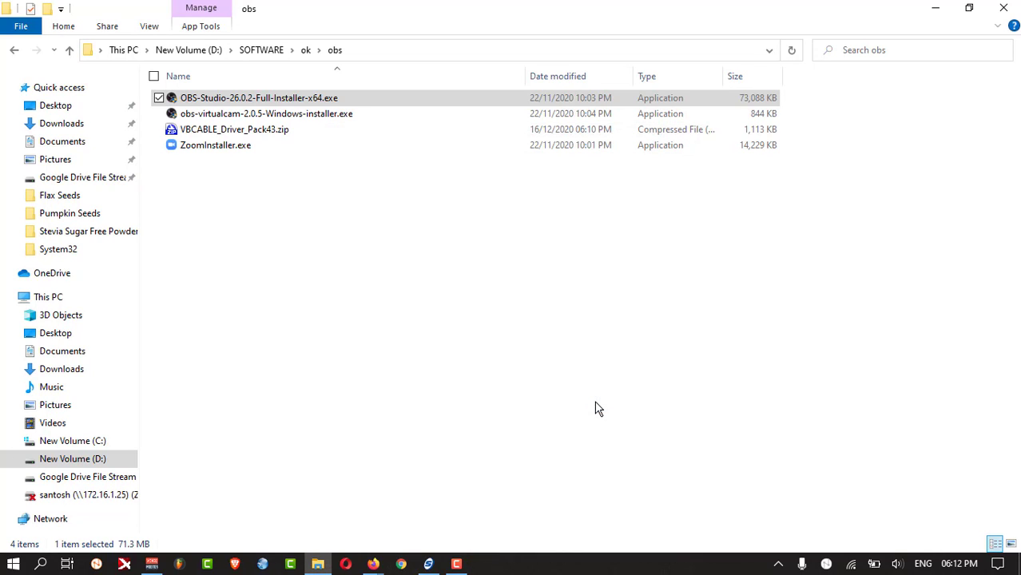
- Run the OBS Virtualcam 2.0.5 setup and install it with a single virtual camera
left_click(250, 120)
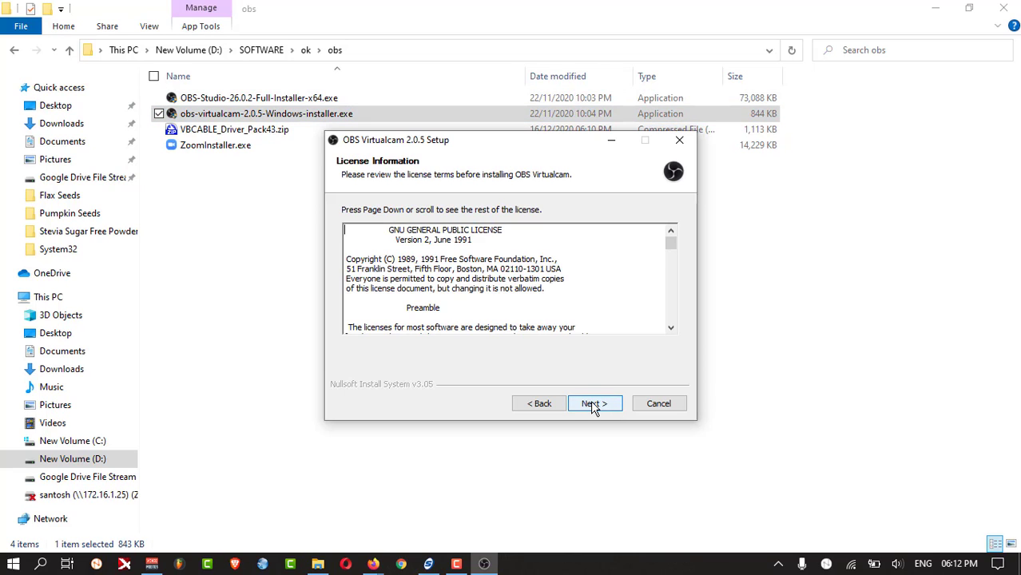
left_click(594, 404)
left_click(595, 403)
left_click(377, 241)
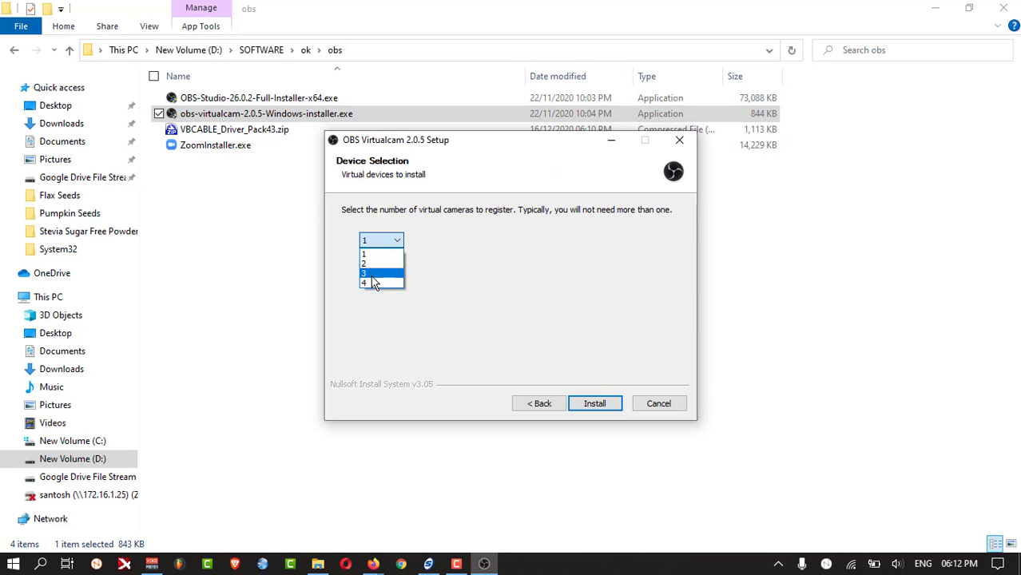
left_click(386, 256)
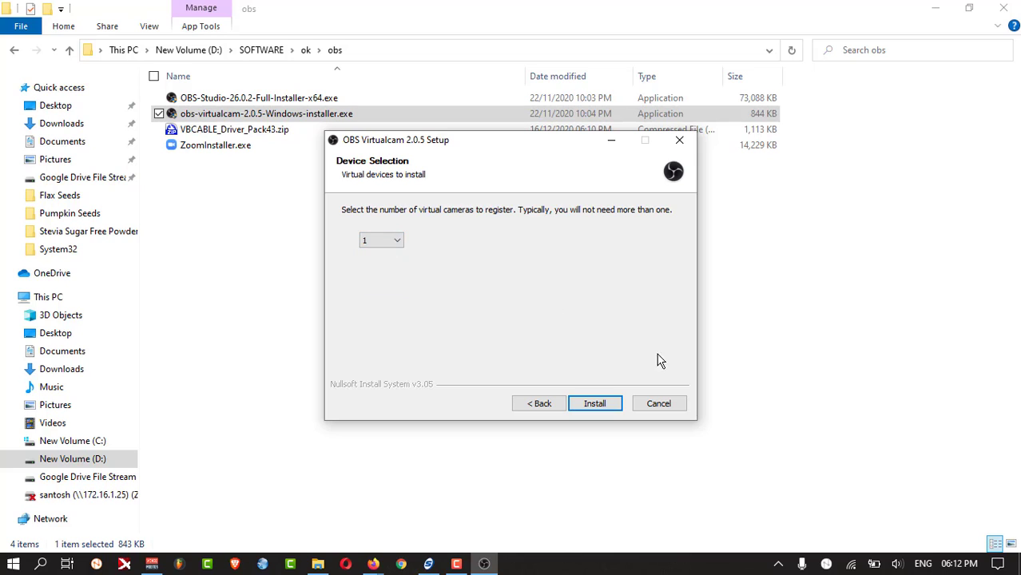
left_click(597, 403)
- Close the finished Virtualcam setup and extract VBCABLE_Driver_Pack43.zip into its own folder
left_click(595, 404)
left_click(245, 132)
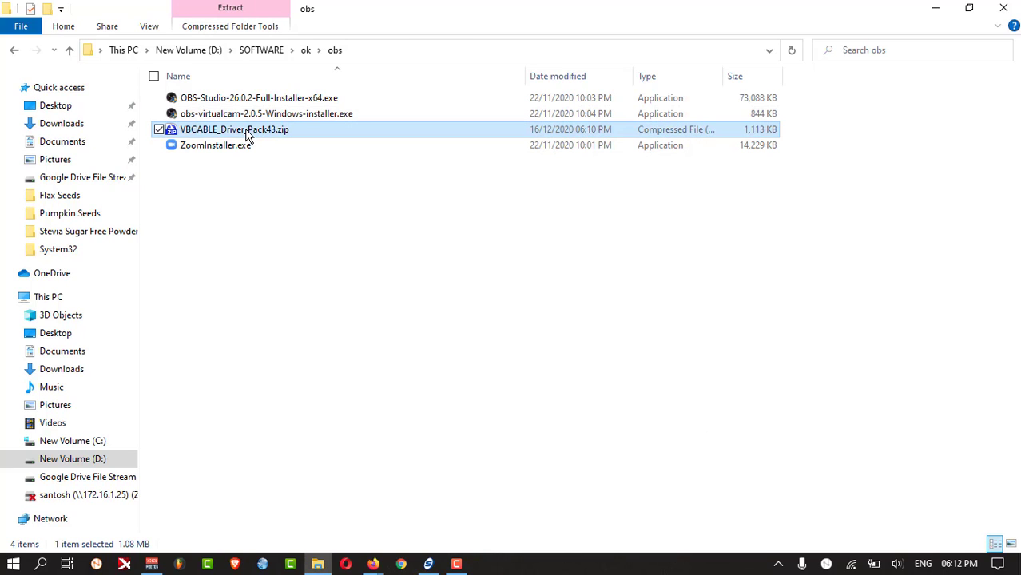
right_click(246, 132)
left_click(210, 195)
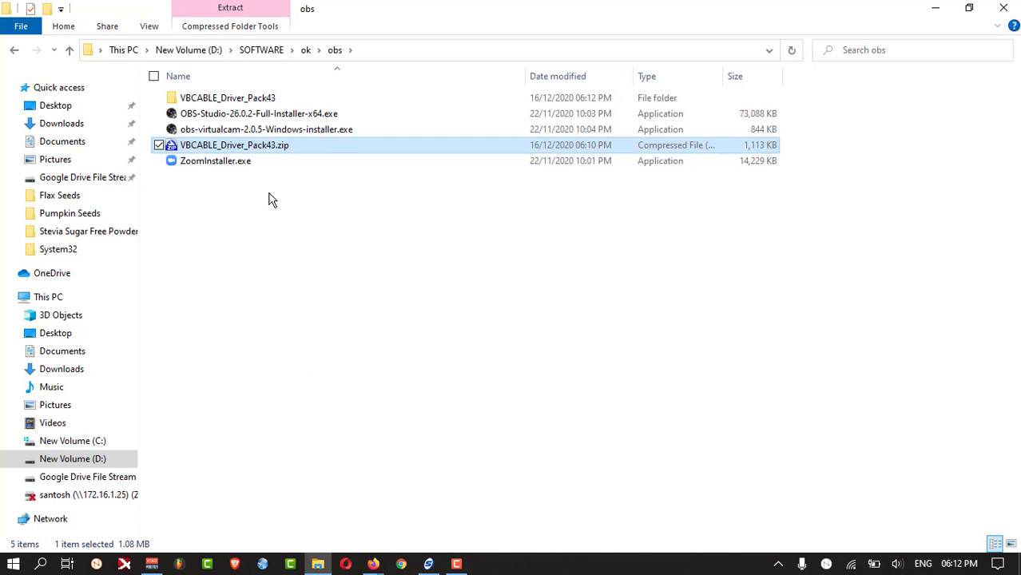
- Open the extracted VBCABLE_Driver_Pack43 folder and select VBCABLE_Setup_x64.exe
double_click(227, 99)
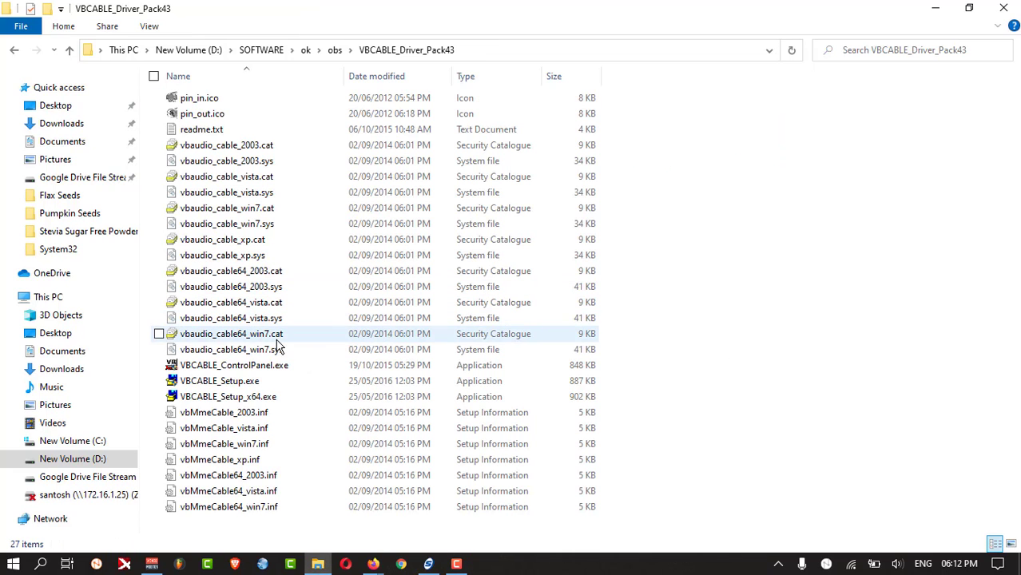
left_click(271, 381)
left_click(276, 399)
mouse_move(229, 397)
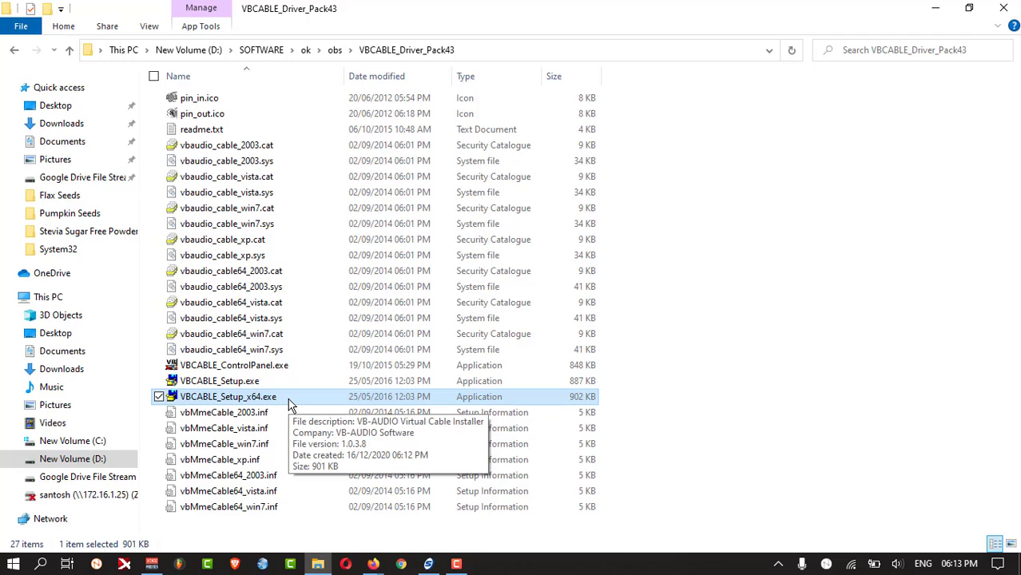
left_click(225, 383)
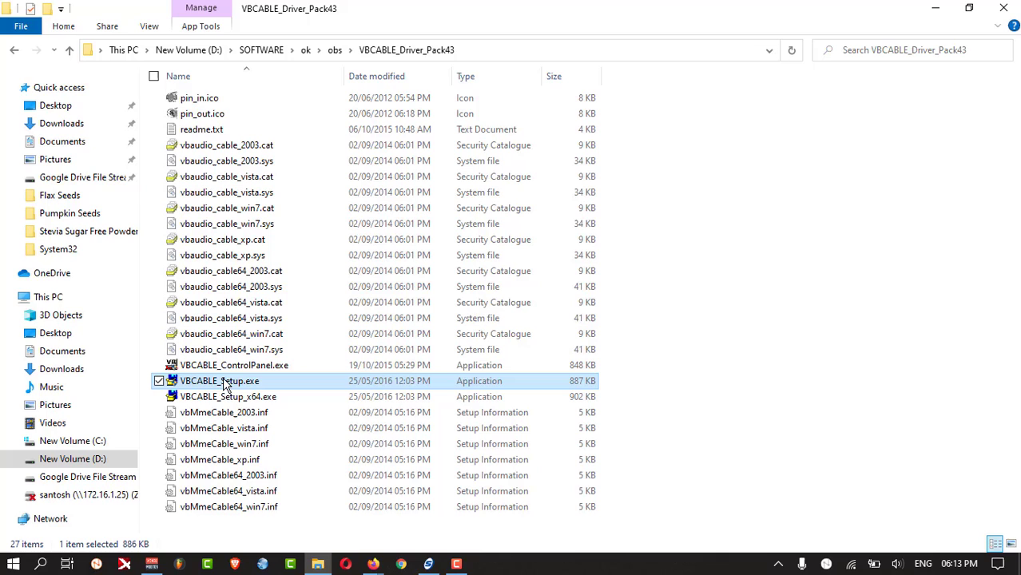
left_click(244, 399)
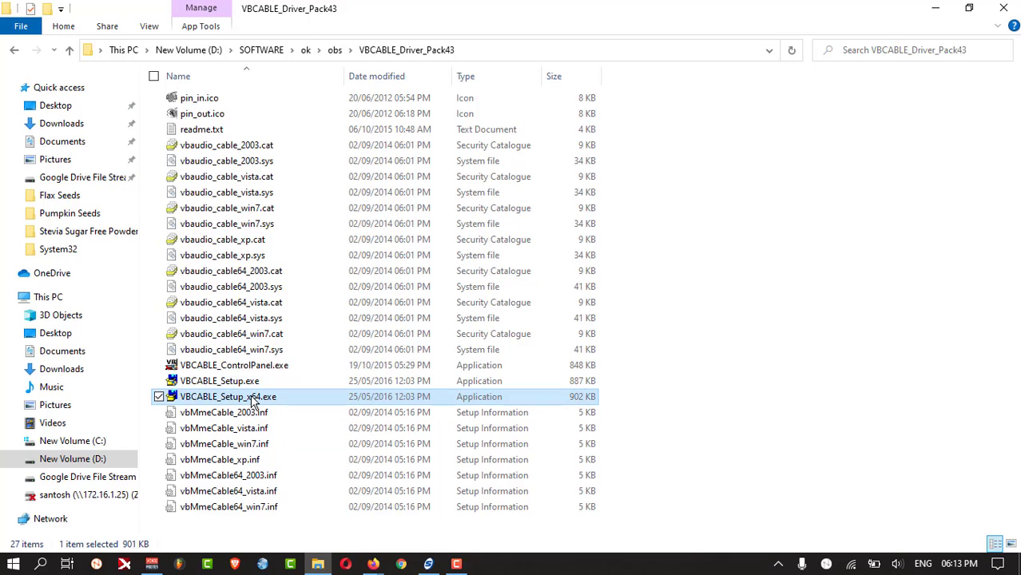
- Run VBCABLE_Setup_x64.exe as administrator, find the driver already installed, and close the installer
right_click(253, 402)
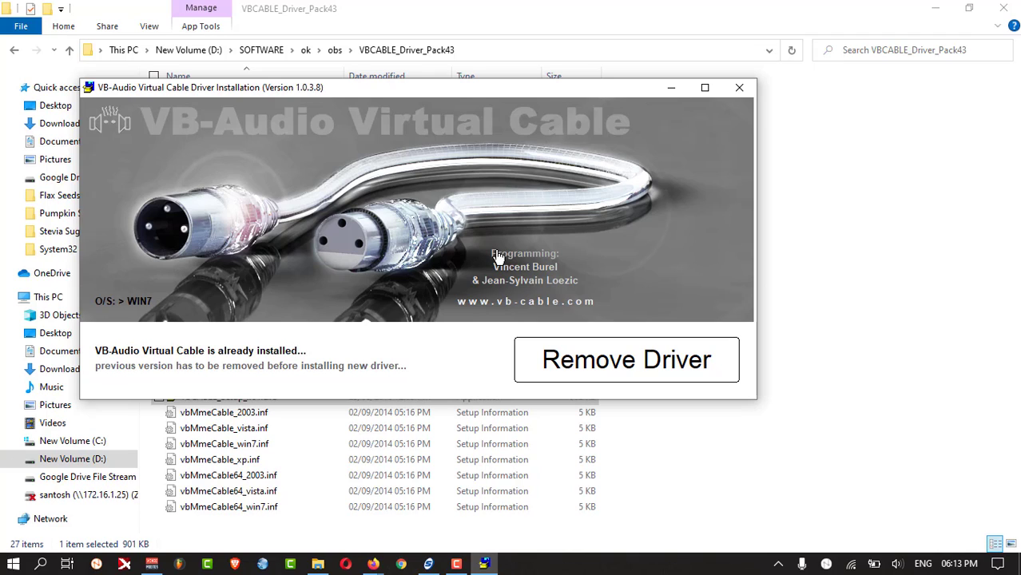
left_click(740, 90)
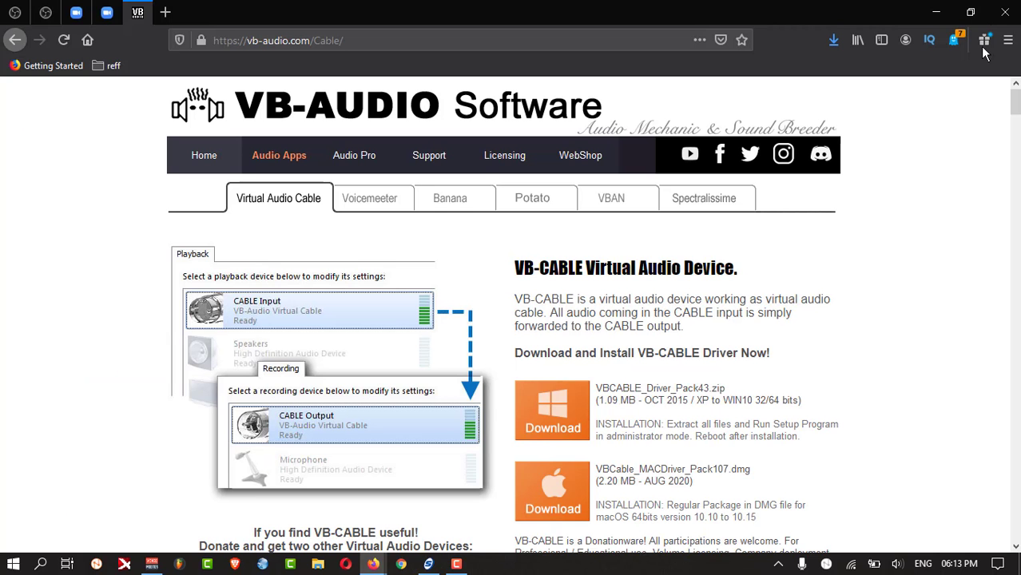
- Launch OBS Studio maximized and start VirtualCam output to OBS-Camera with AutoStart checked
left_click(938, 13)
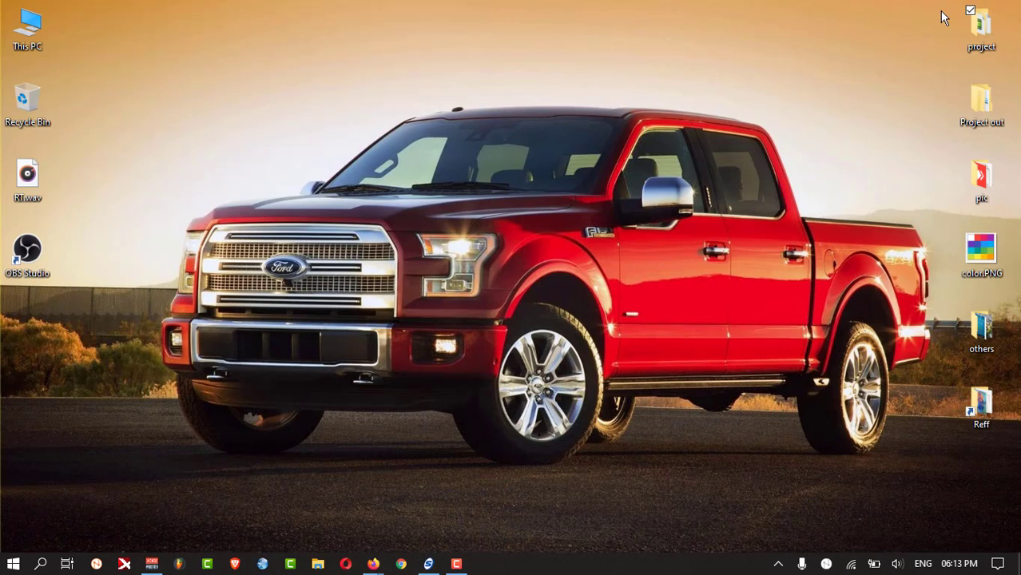
double_click(29, 269)
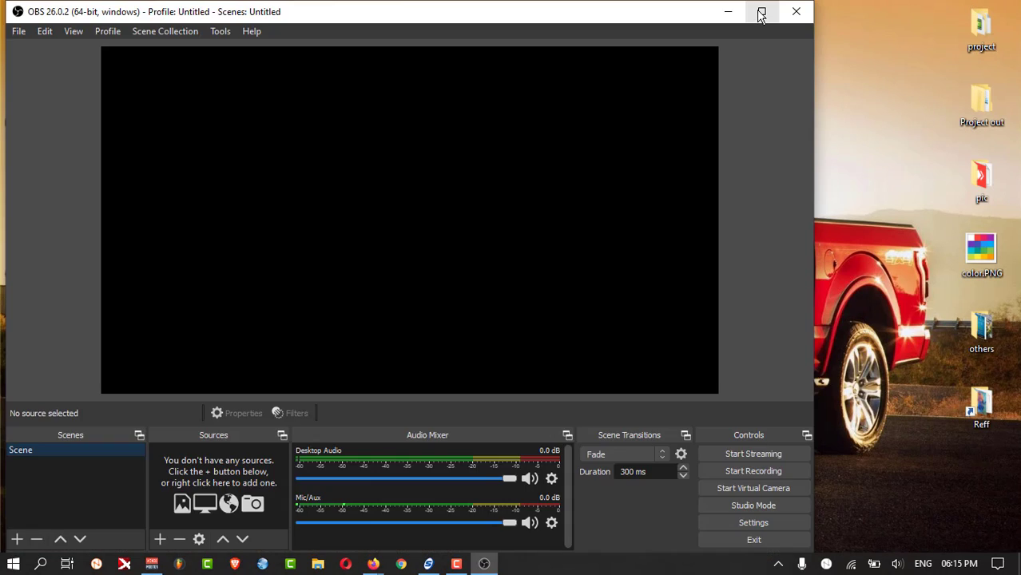
left_click(760, 14)
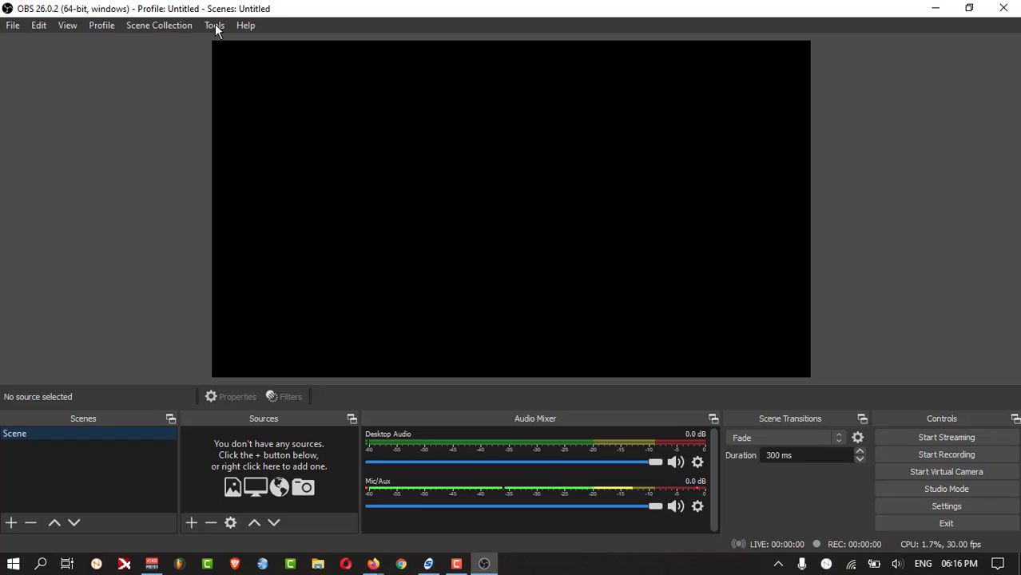
left_click(215, 27)
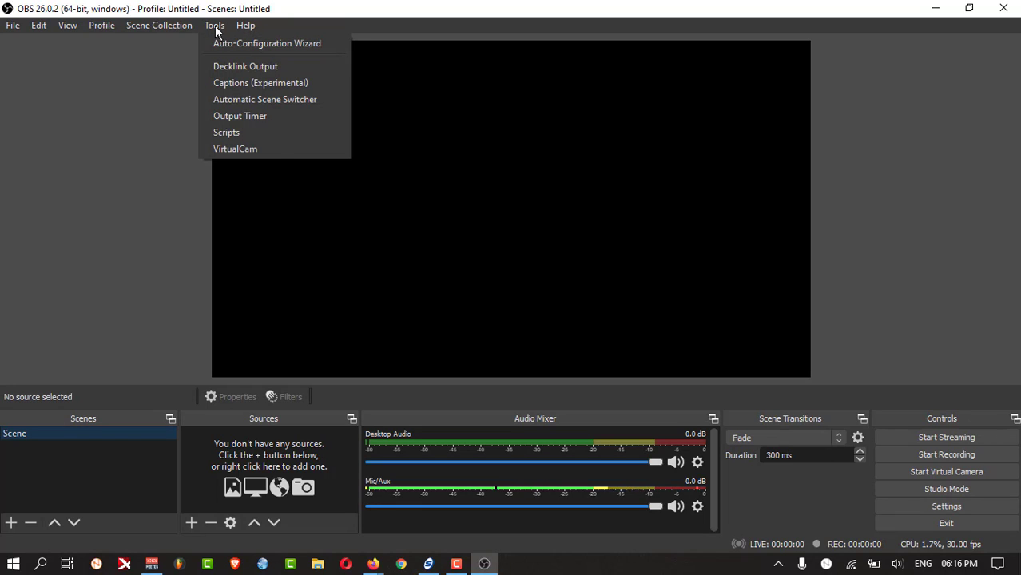
left_click(256, 149)
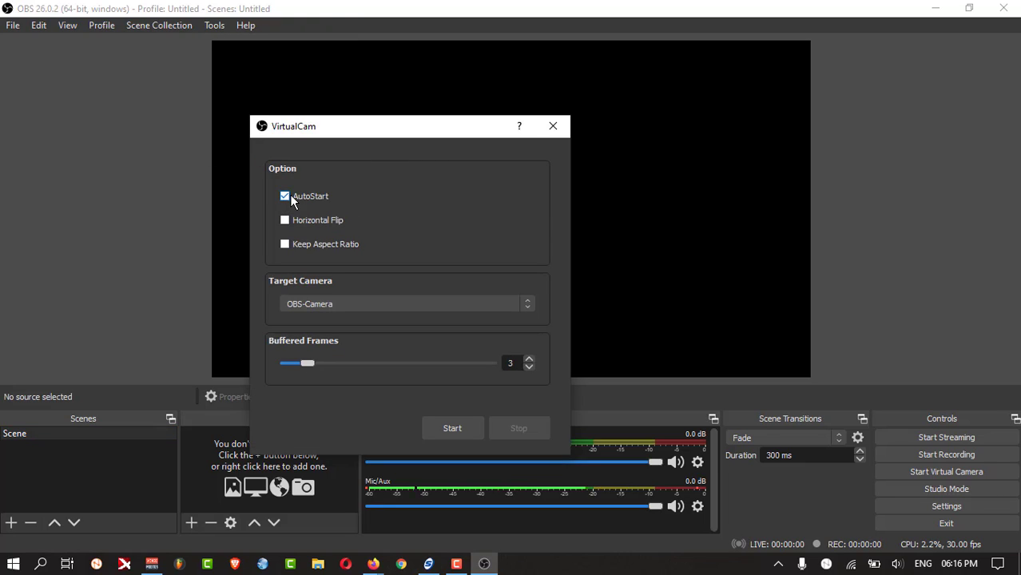
left_click(446, 429)
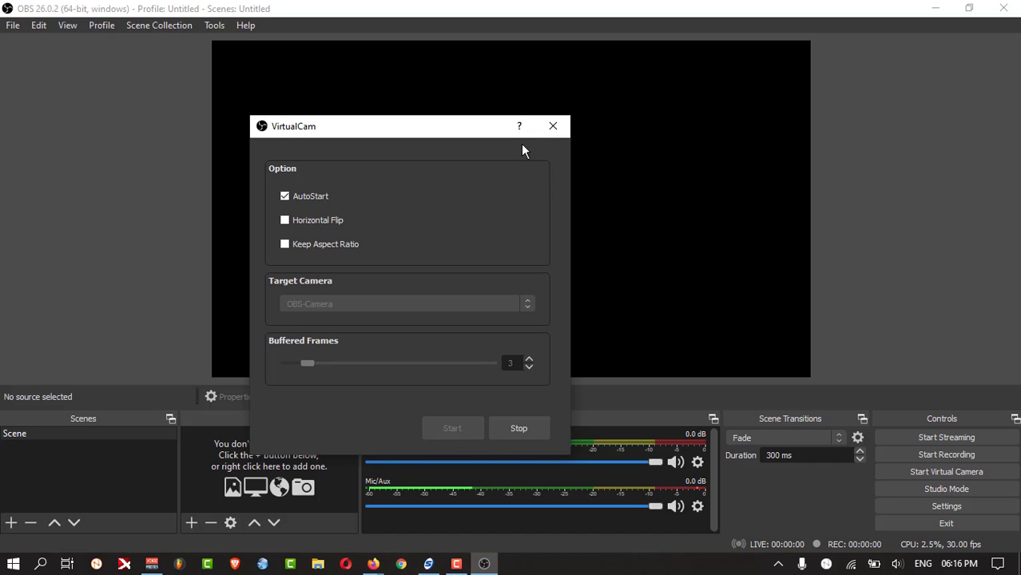
left_click(564, 127)
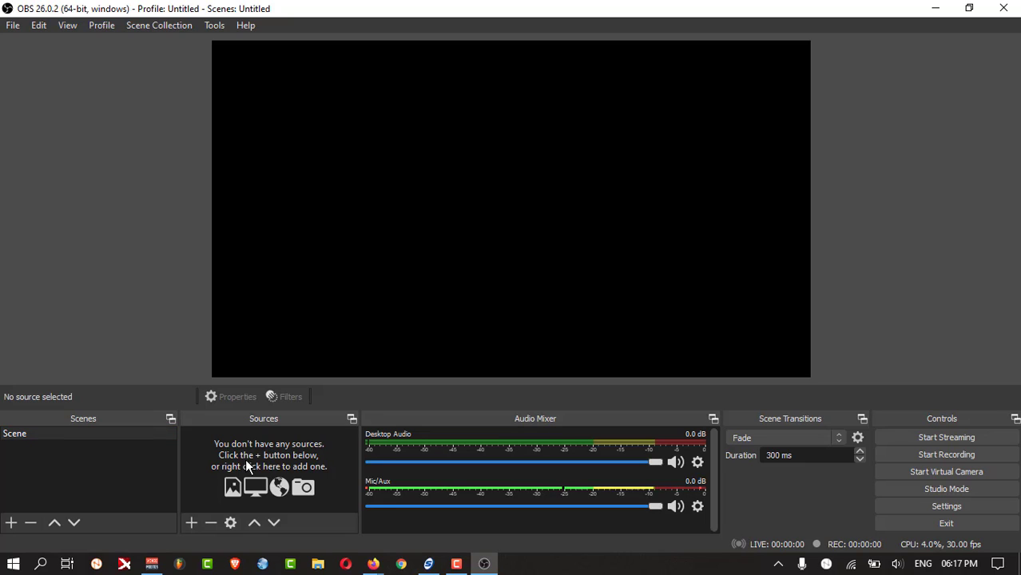
- Add a Media Source using Desktop > Project out > Argan Oil- > Argan Oil For Hair and Skin.mp4
left_click(191, 524)
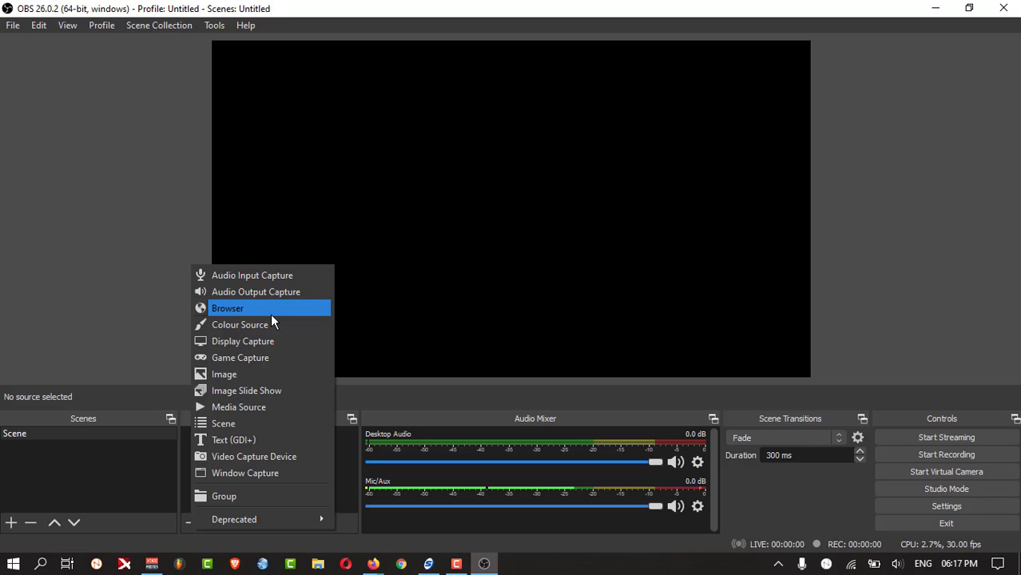
left_click(243, 408)
left_click(552, 383)
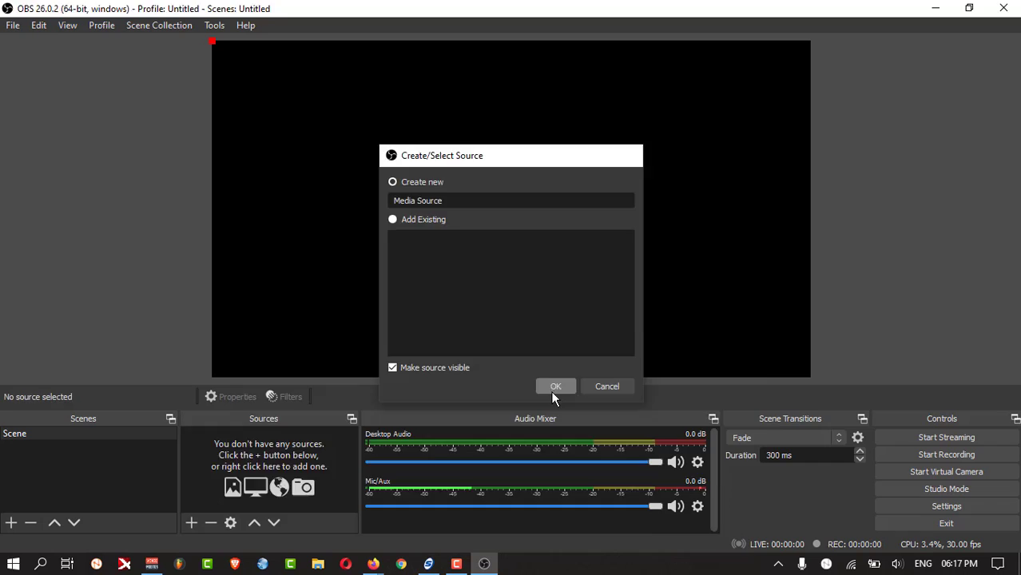
left_click(712, 376)
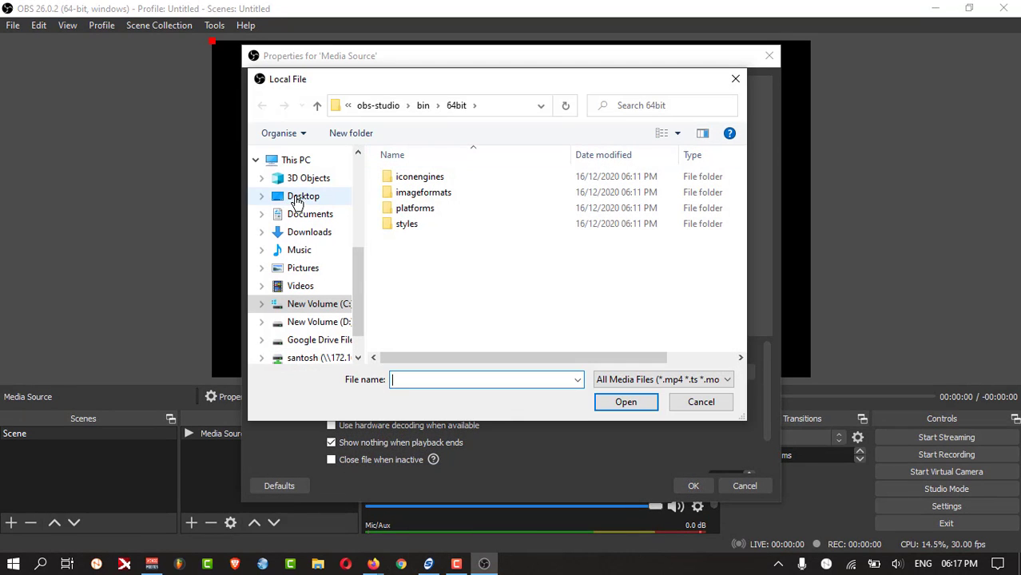
left_click(298, 197)
double_click(424, 226)
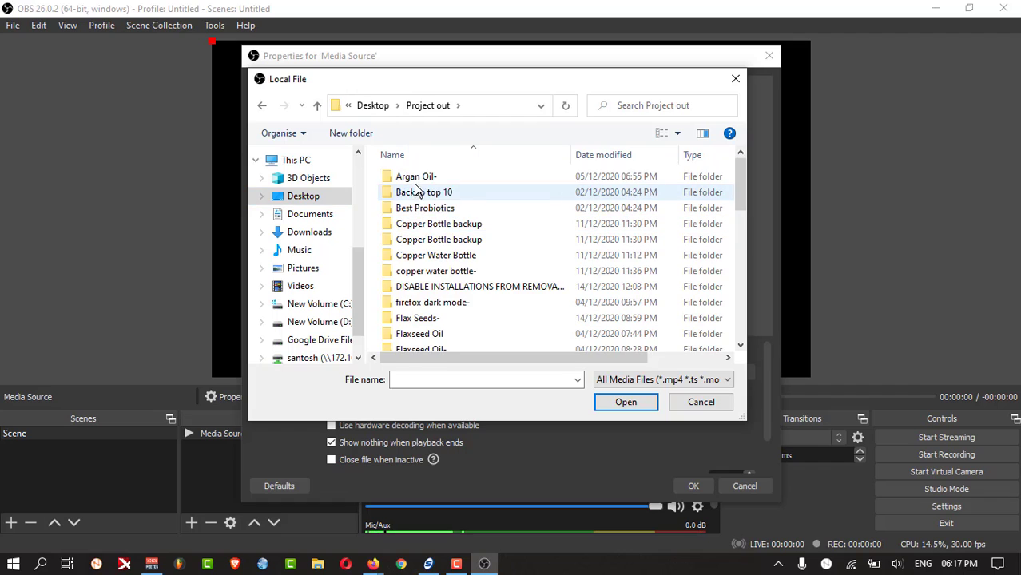
double_click(422, 180)
left_click(601, 208)
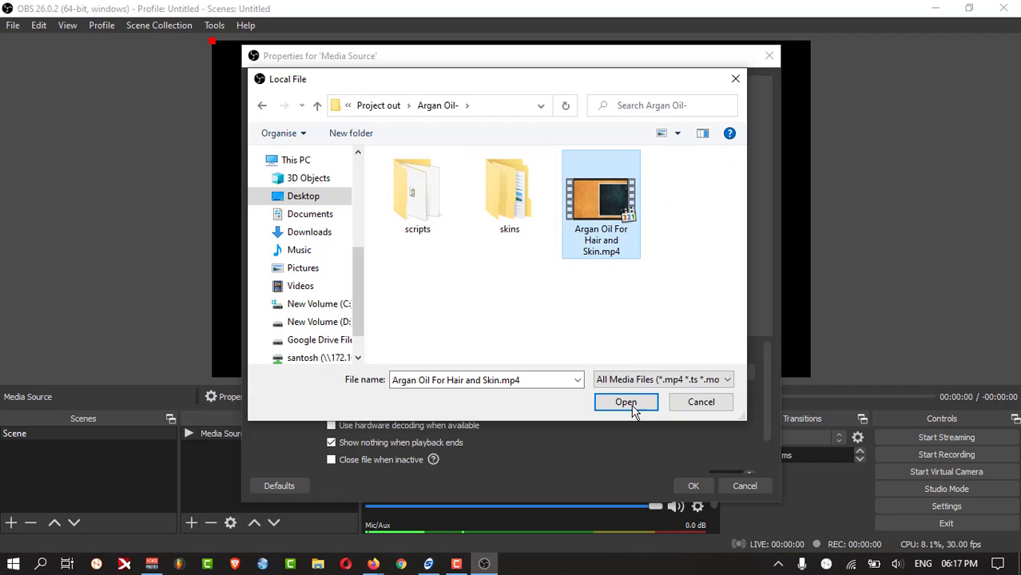
left_click(628, 403)
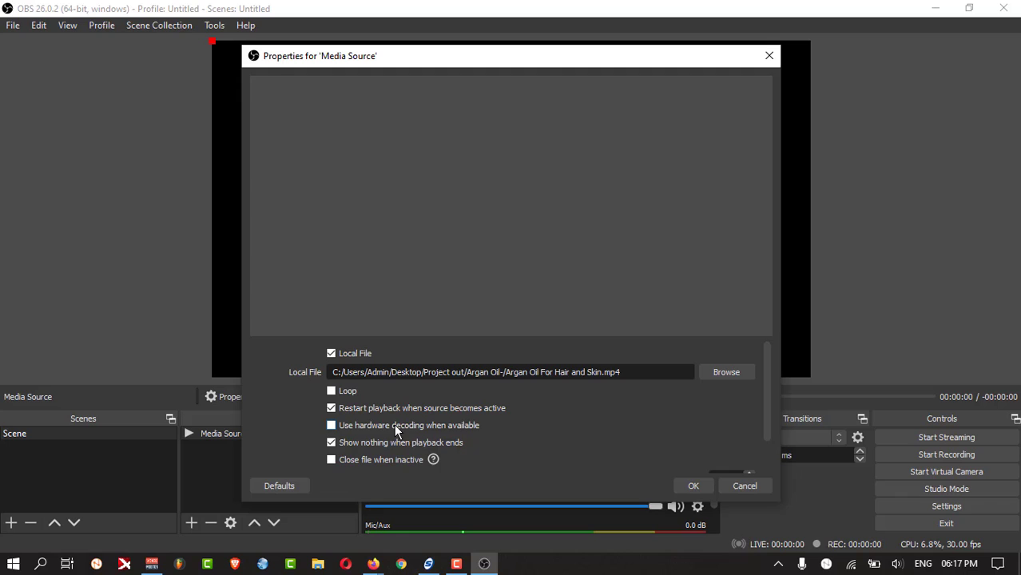
- Enable Loop, save the media source settings, and pause its playback in the preview
left_click(331, 391)
left_click(692, 487)
left_click(377, 237)
left_click(323, 397)
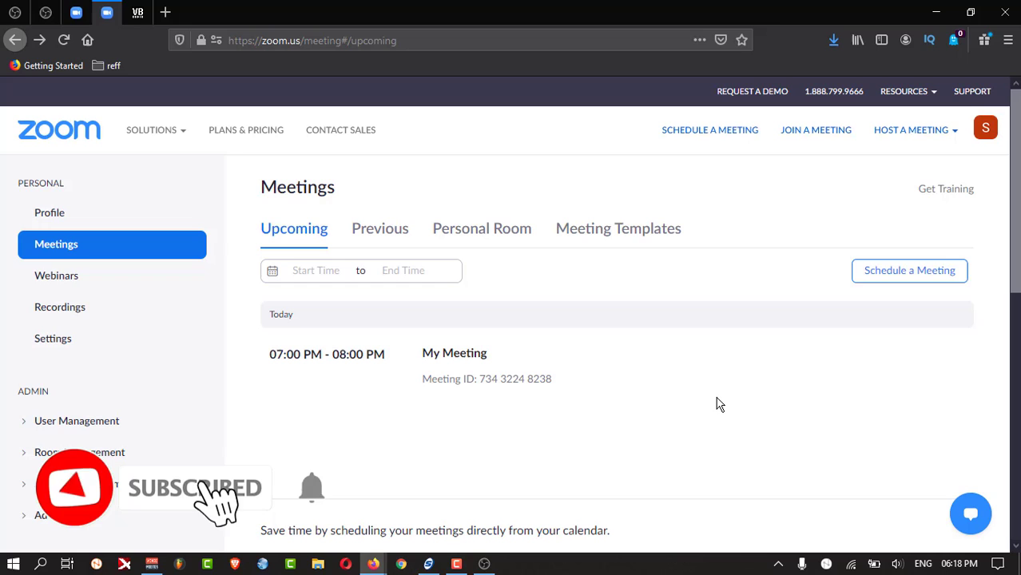
mouse_move(615, 366)
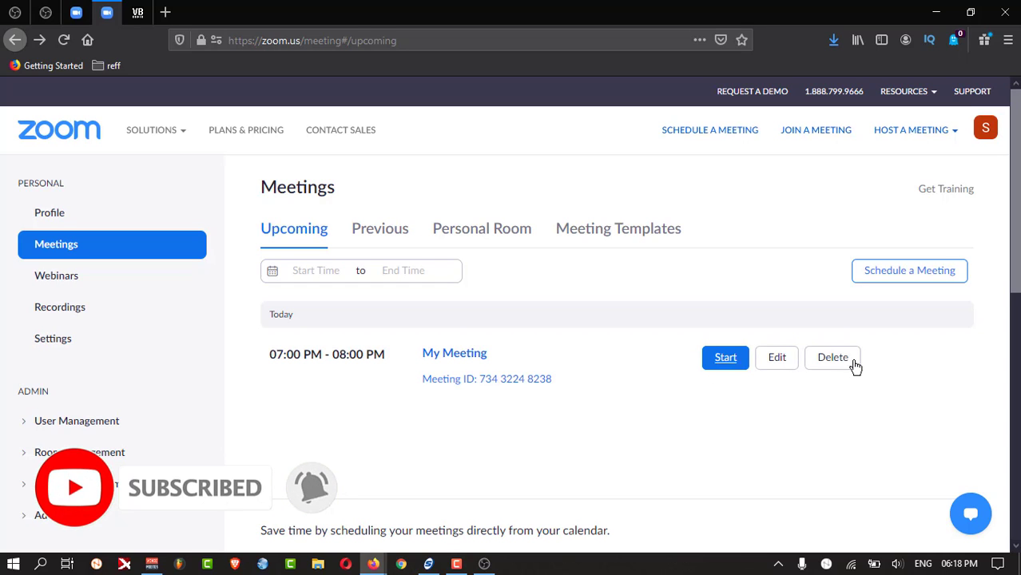
- Start My Meeting from zoom.us, launch it in the Zoom app, and maximize the meeting window
left_click(728, 359)
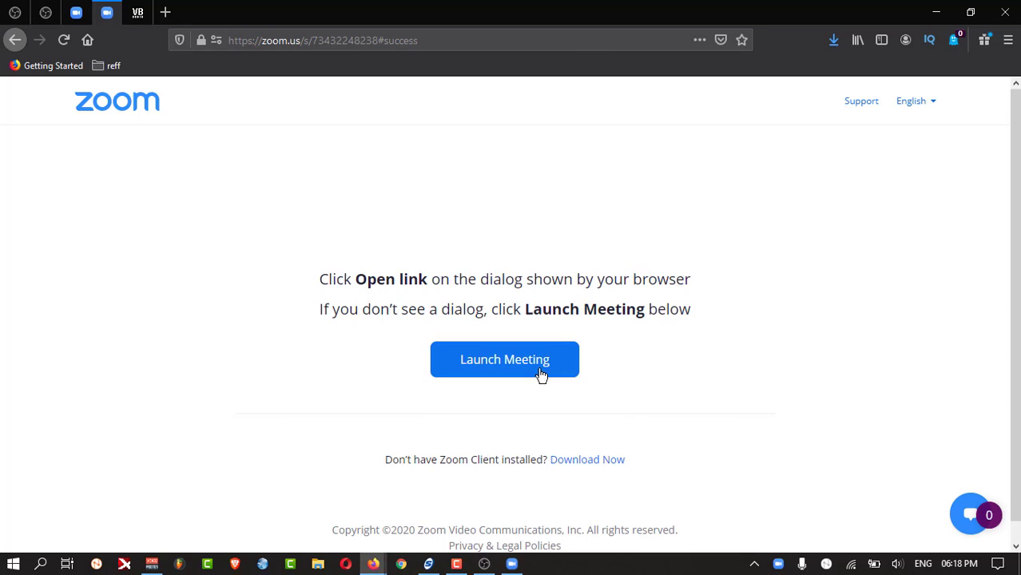
left_click(541, 375)
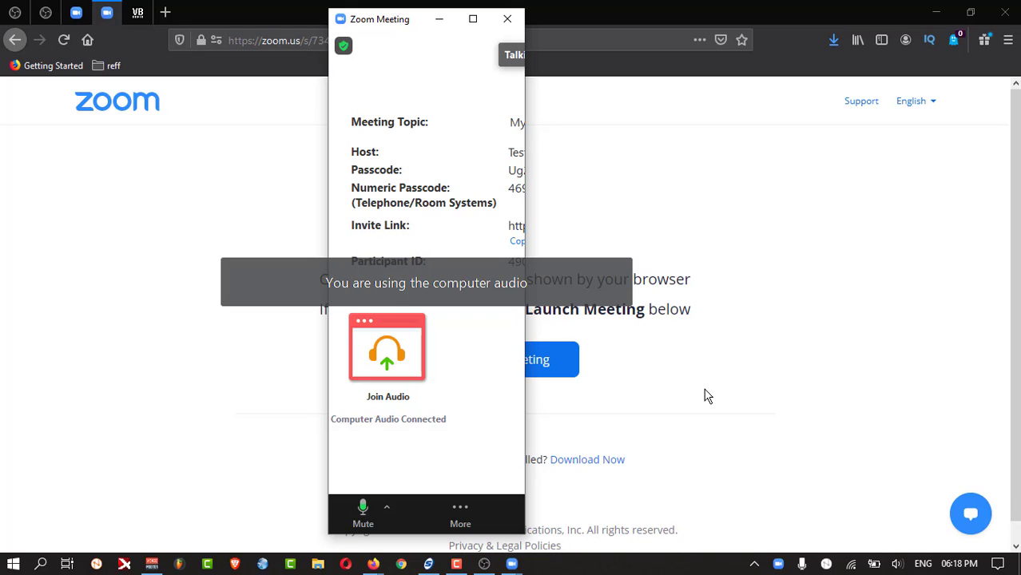
left_click(475, 19)
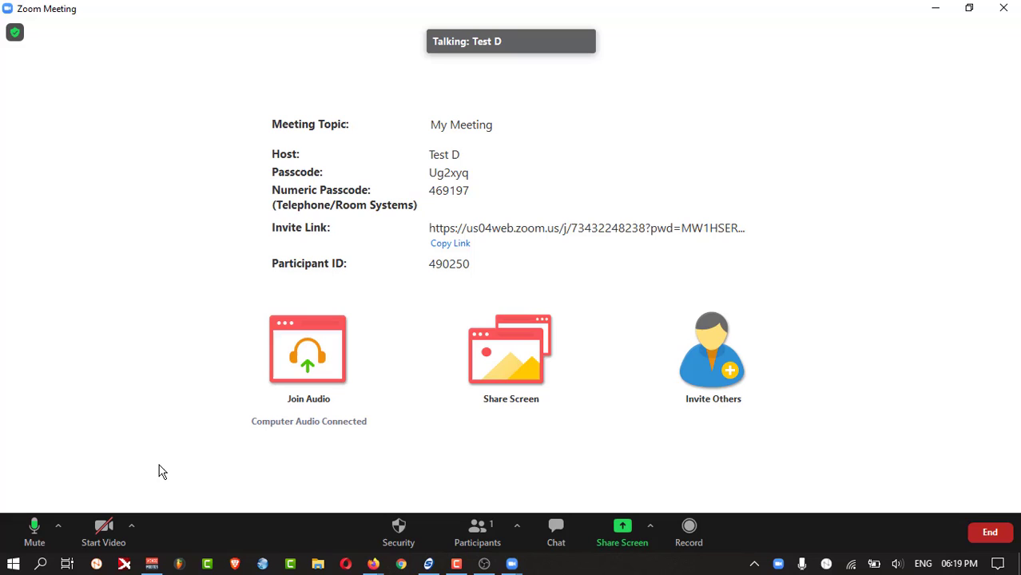
- Set CABLE Output as the Zoom meeting microphone
left_click(58, 528)
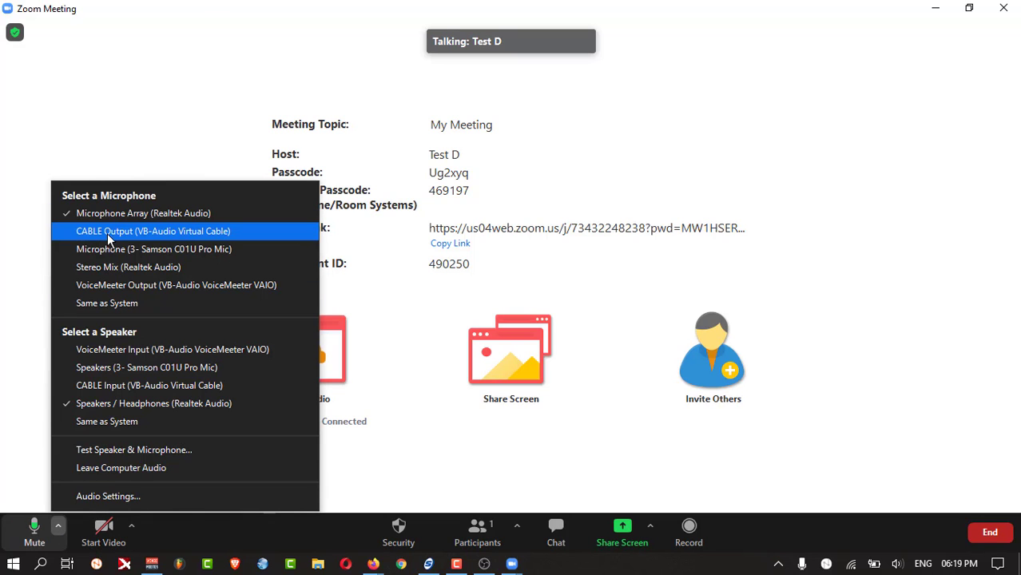
left_click(201, 231)
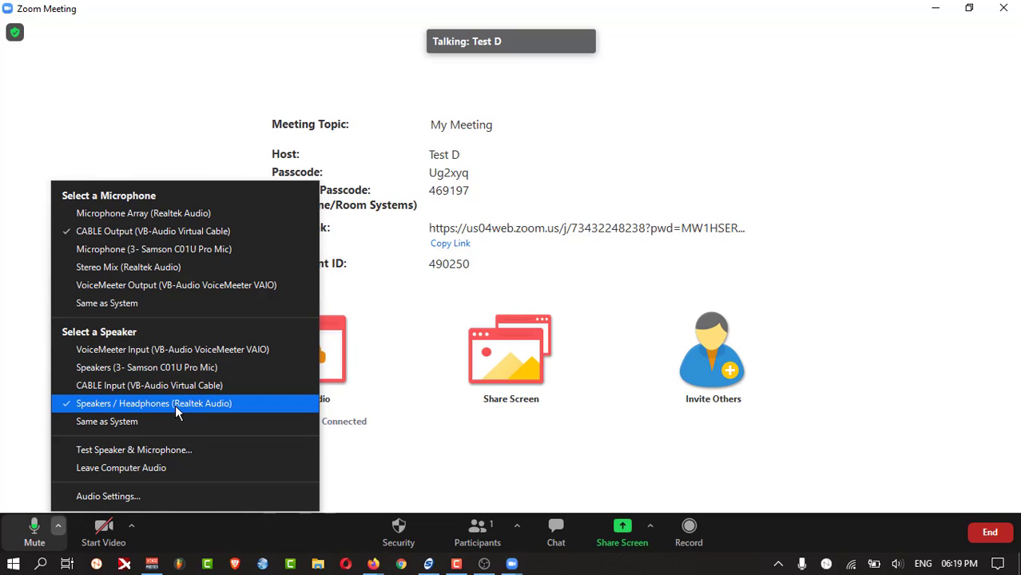
left_click(175, 405)
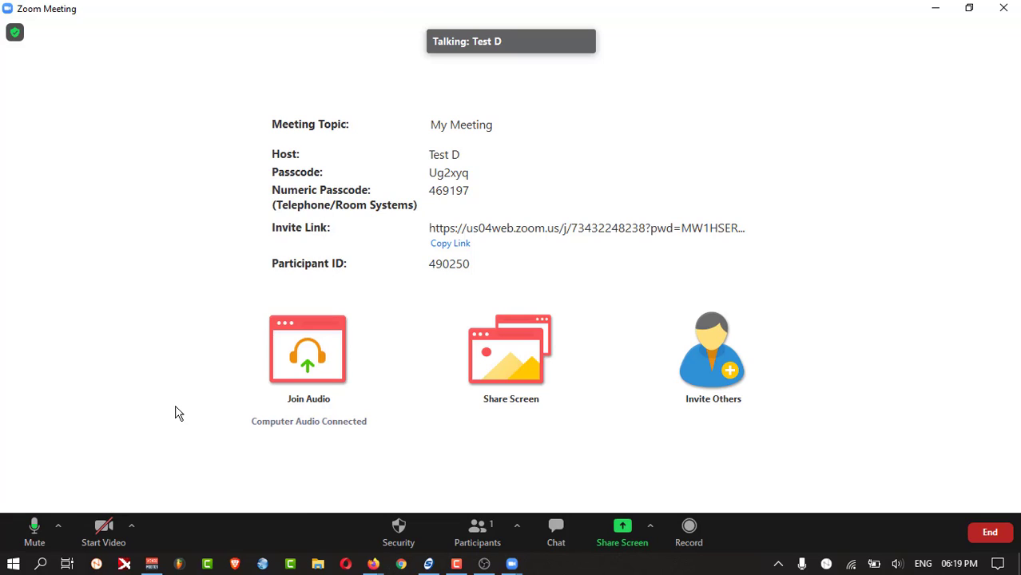
- Use OBS-Camera as the meeting camera with video on, then return to OBS Studio
left_click(131, 524)
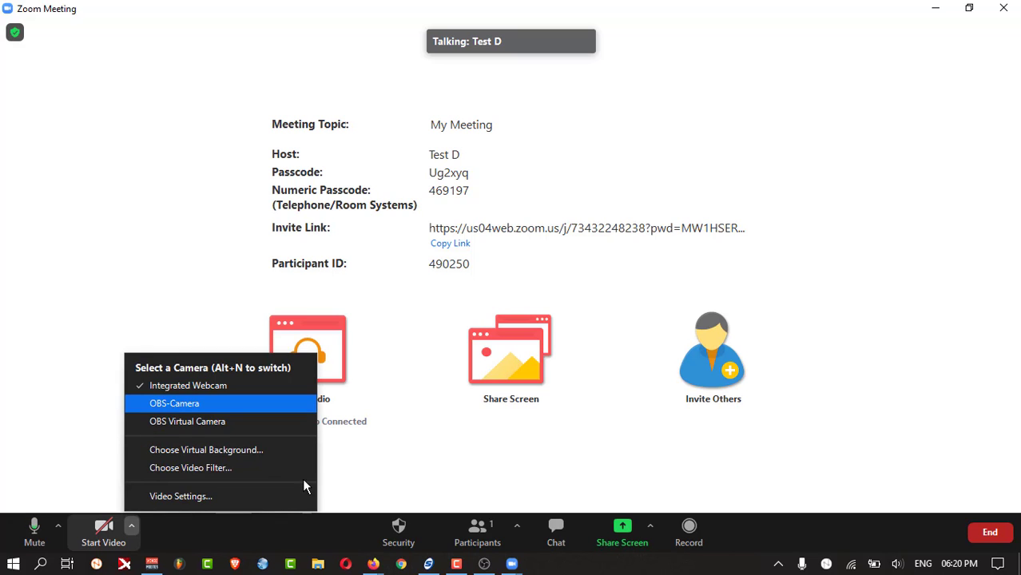
left_click(306, 481)
left_click(103, 527)
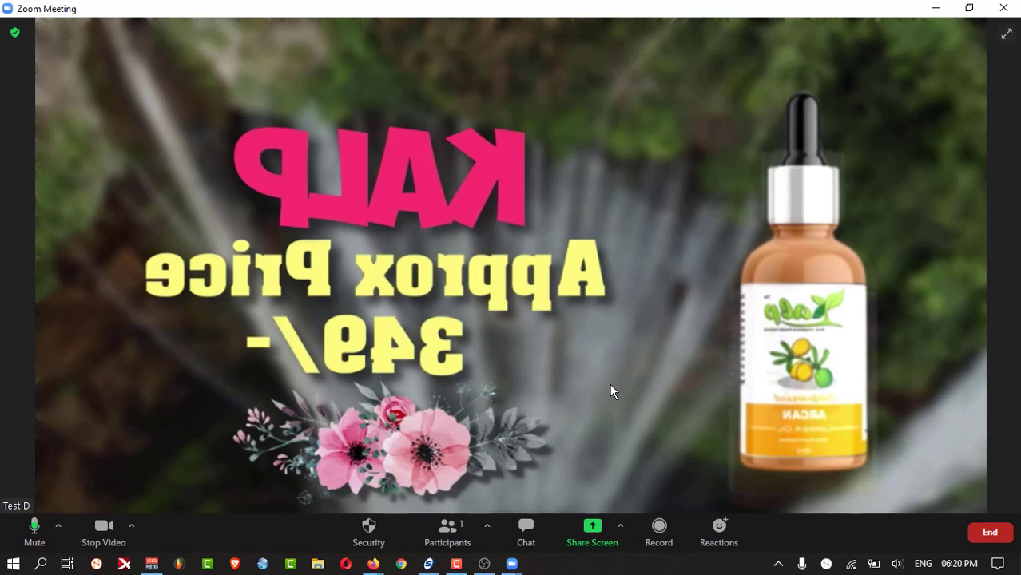
left_click(484, 564)
- Pause the OBS media on the 9 countdown slide, confirm Zoom mirrors it, then minimize Zoom
left_click(324, 397)
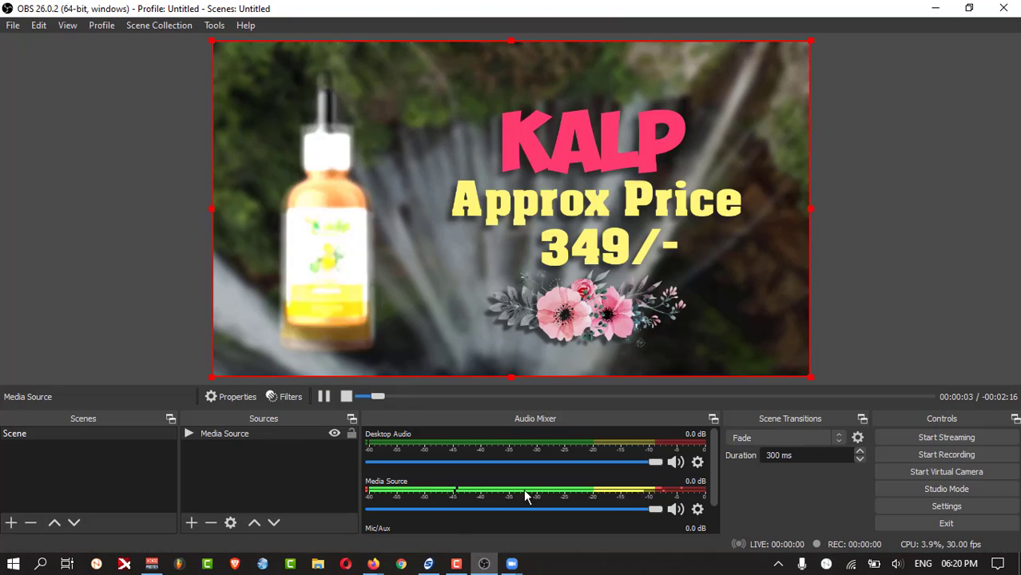
left_click(592, 491)
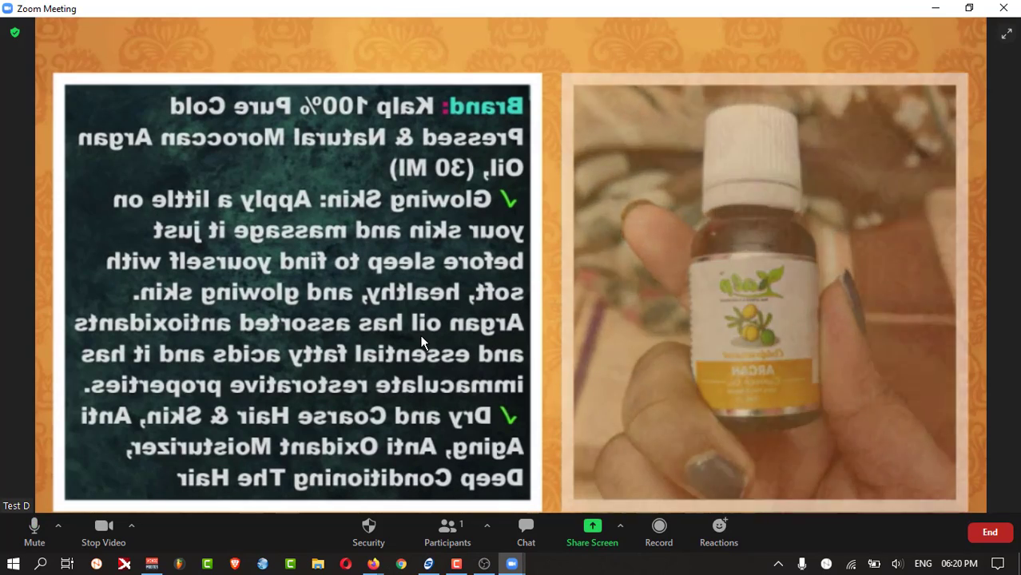
left_click(484, 564)
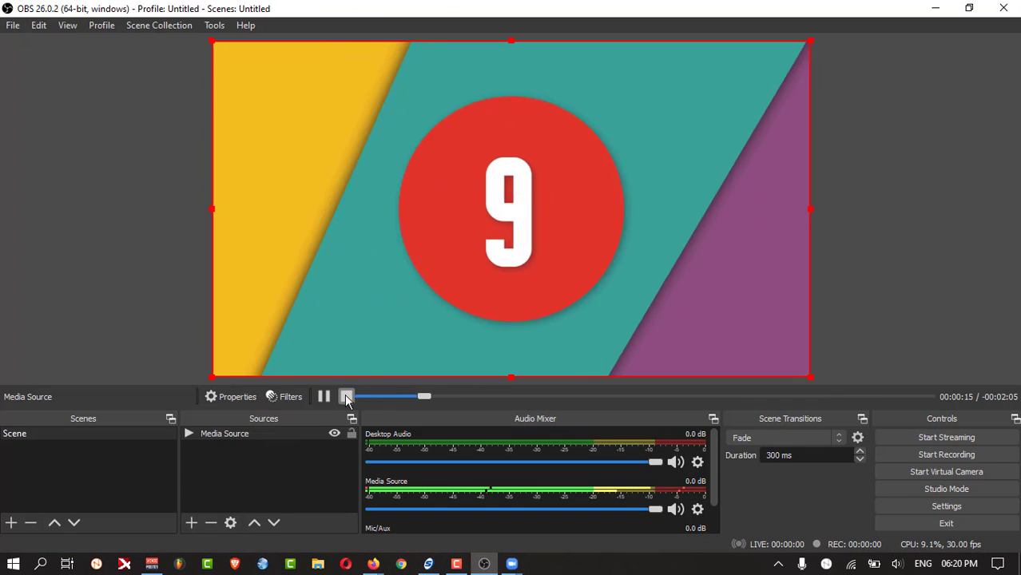
left_click(324, 397)
mouse_move(512, 564)
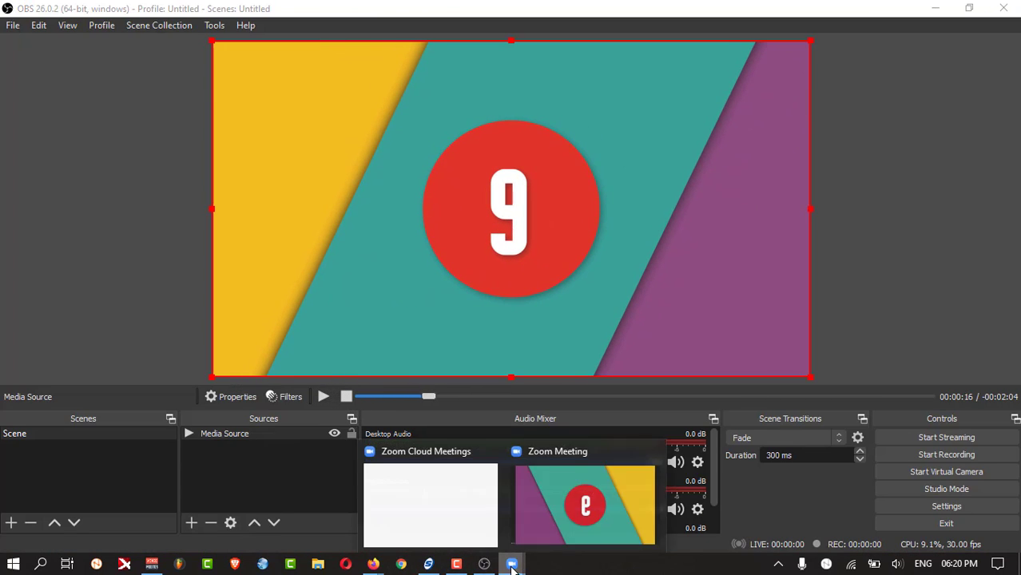
left_click(569, 505)
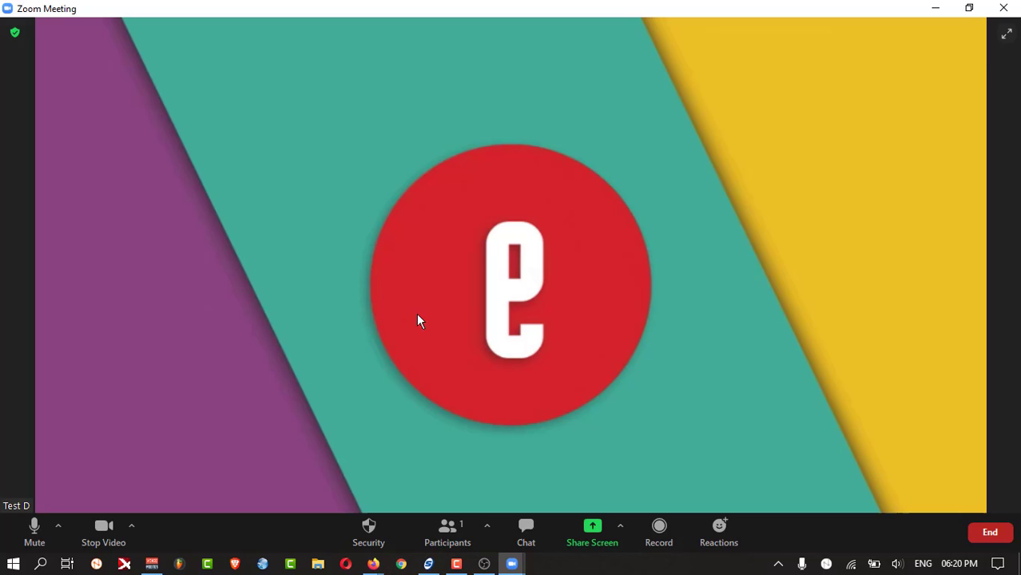
left_click(936, 8)
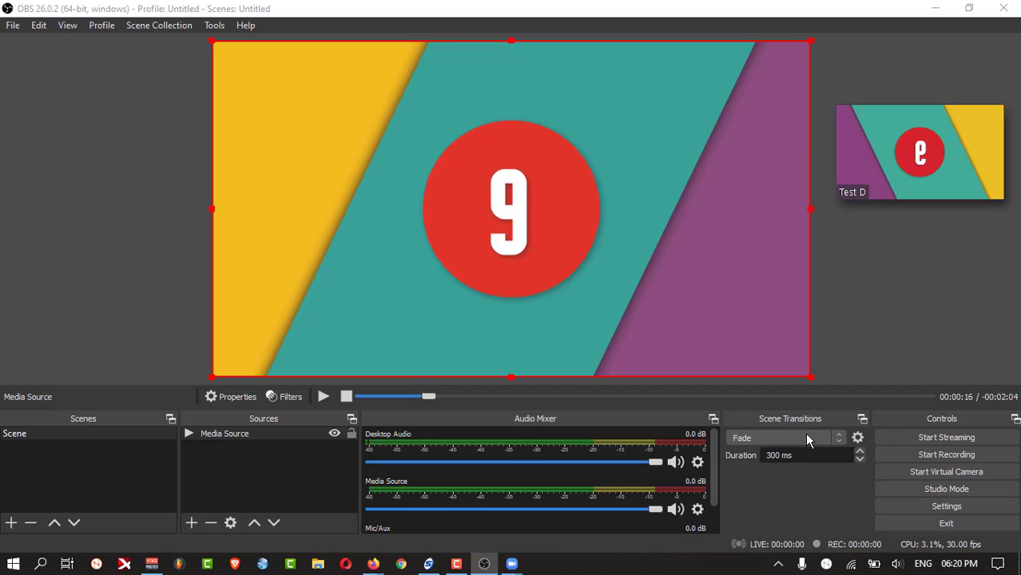
- In Advanced Audio Properties, set Media Source to Monitor Only (mute output) and Desktop Audio to Monitor and Output
left_click(697, 465)
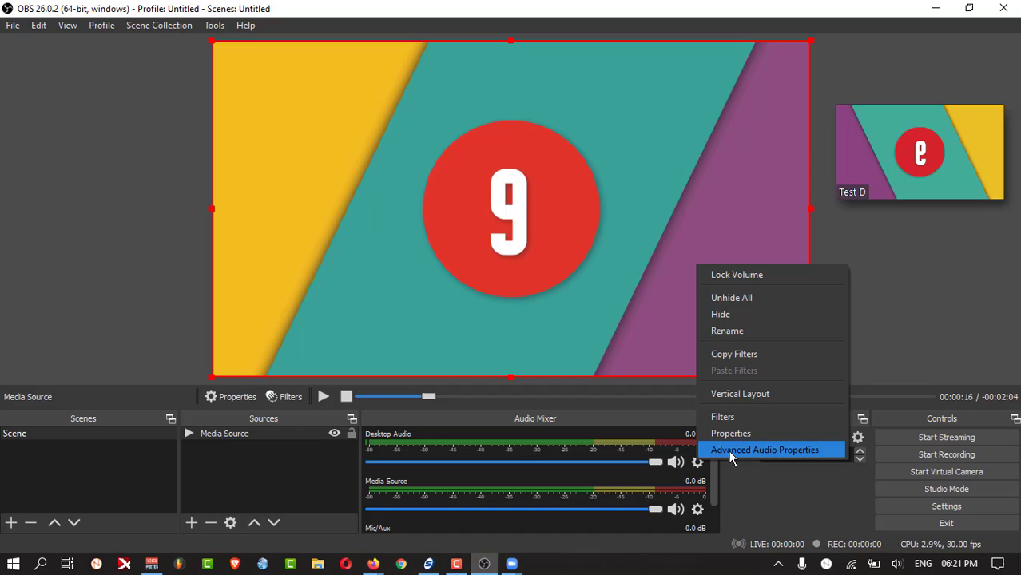
left_click(730, 452)
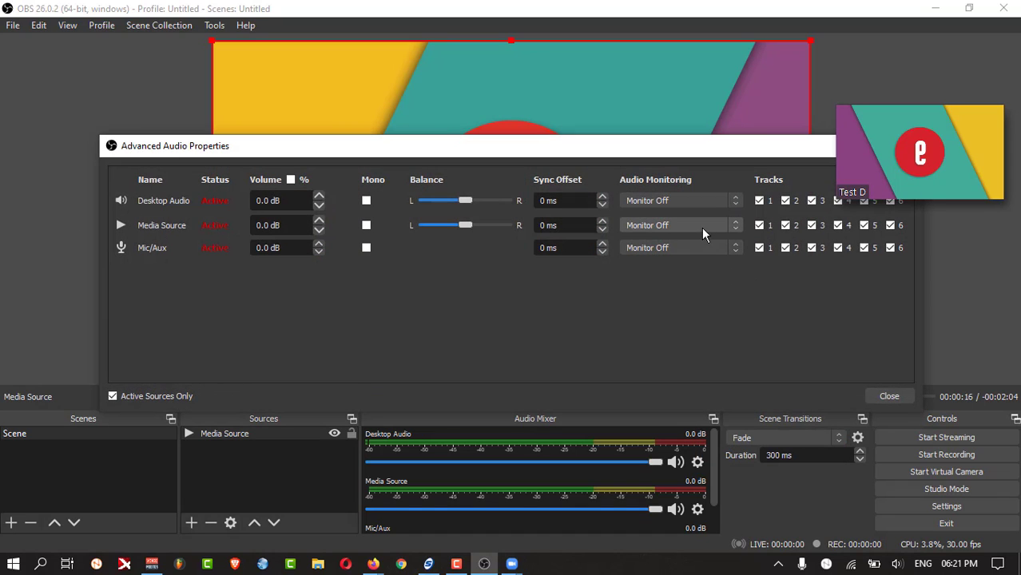
left_click(702, 227)
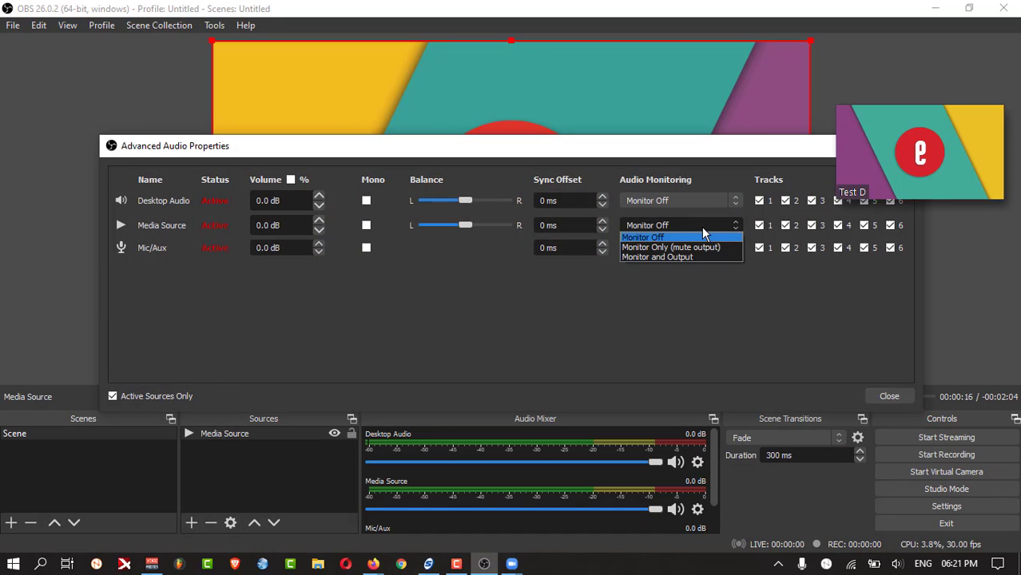
left_click(660, 247)
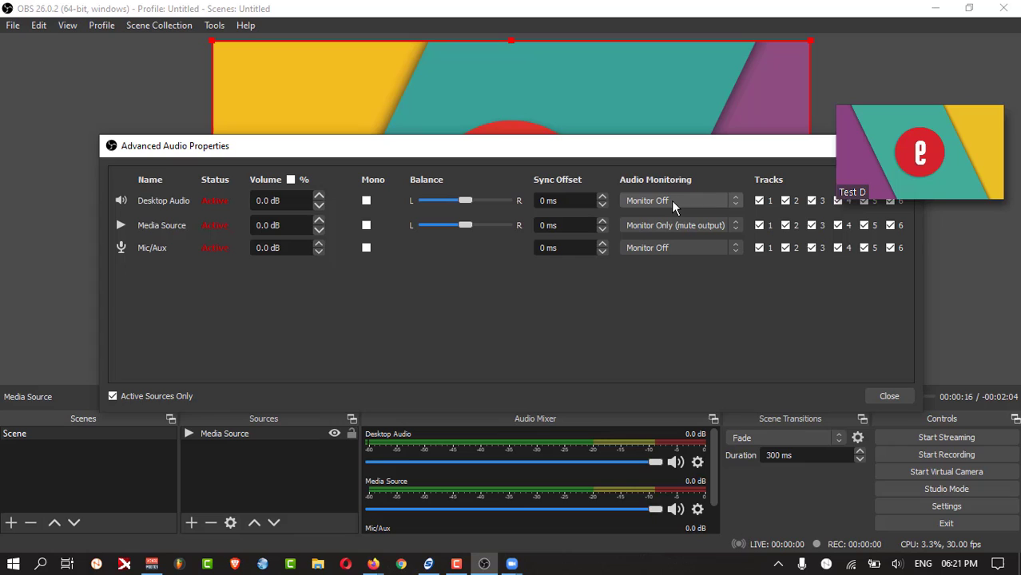
left_click(673, 202)
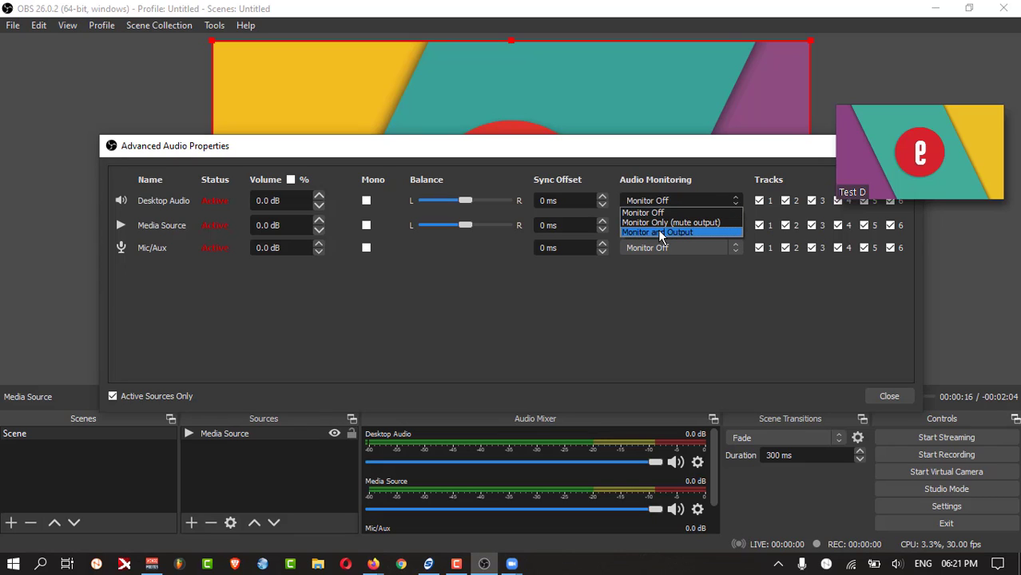
left_click(673, 233)
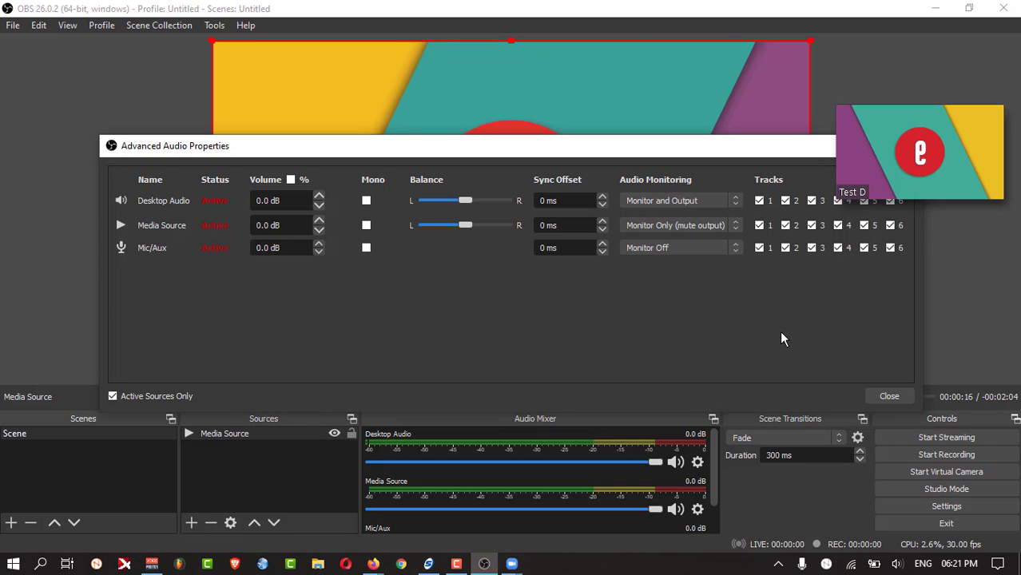
left_click_drag(789, 148, 675, 137)
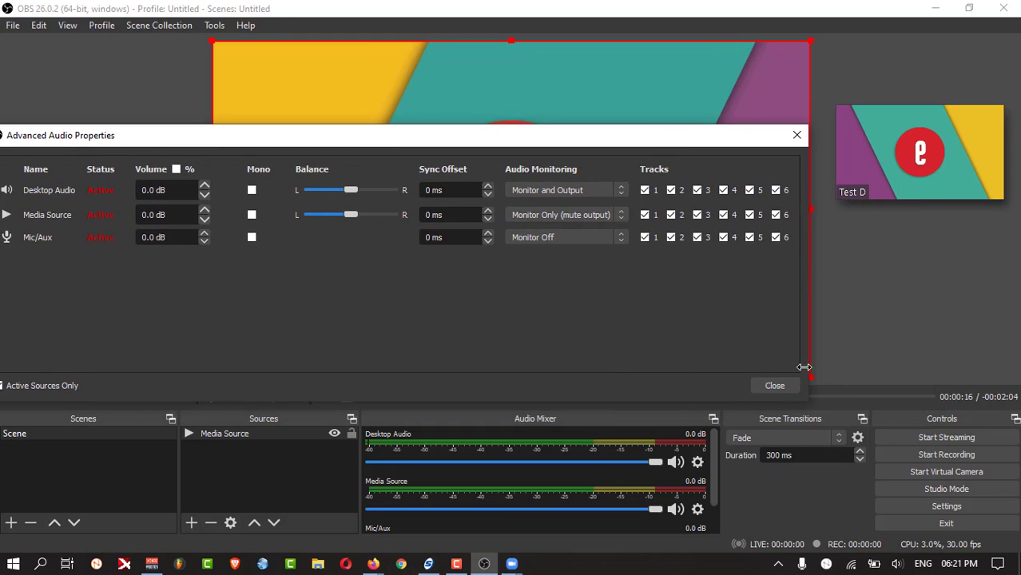
left_click(773, 388)
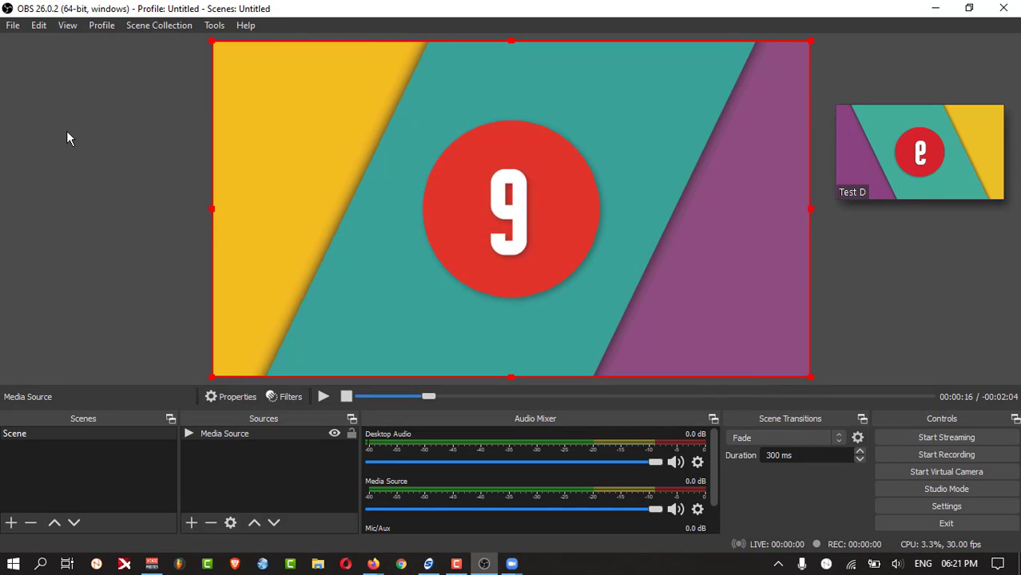
- Choose CABLE Input (VB-Audio Virtual Cable) as the Monitoring Device in Audio settings and save
left_click(12, 27)
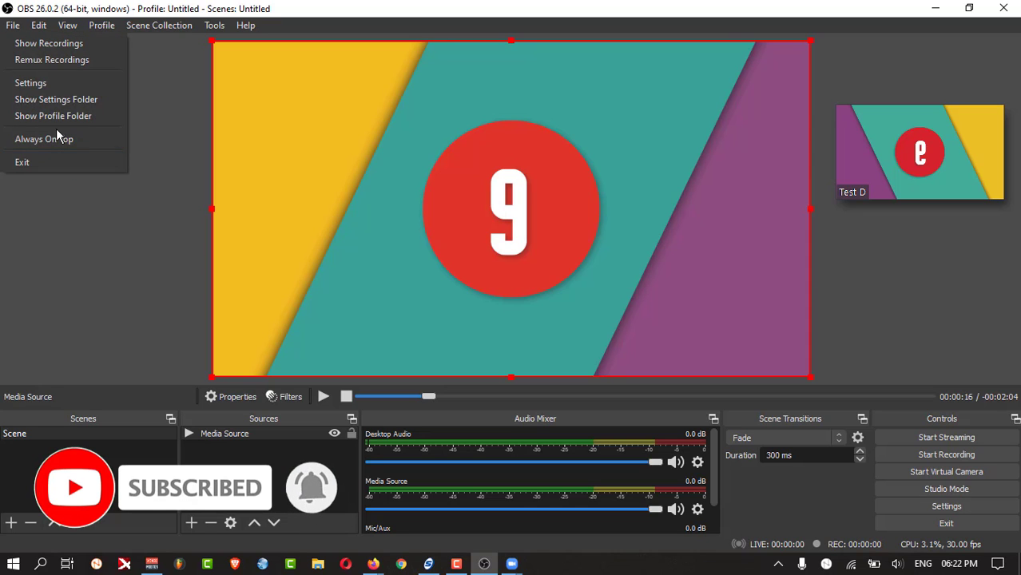
left_click(47, 84)
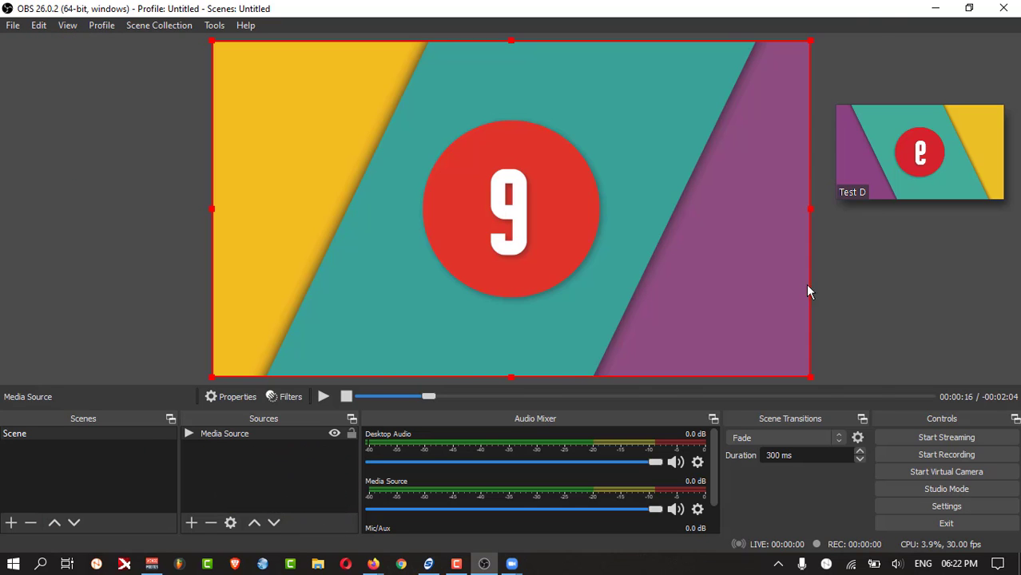
left_click(192, 165)
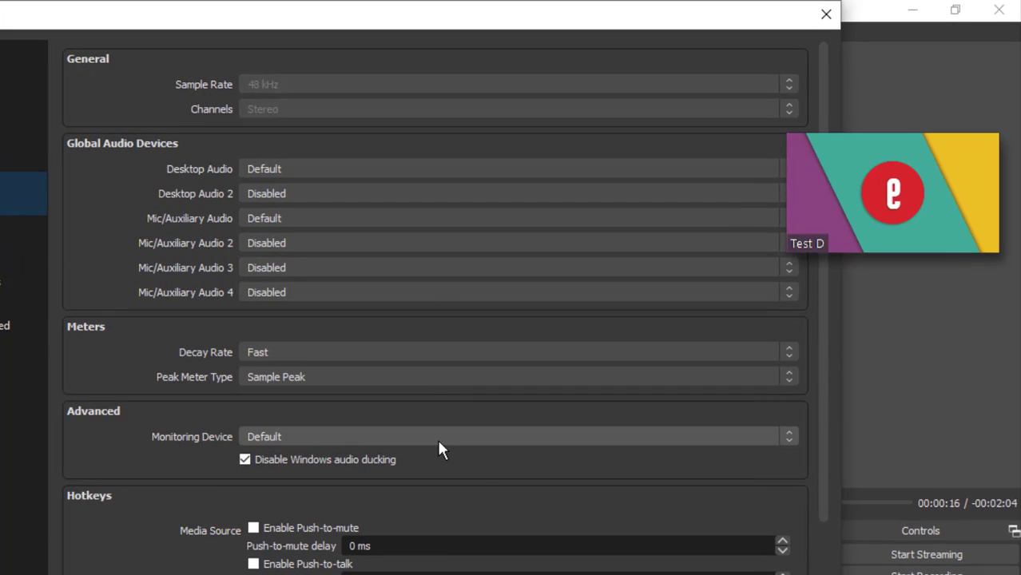
left_click(301, 432)
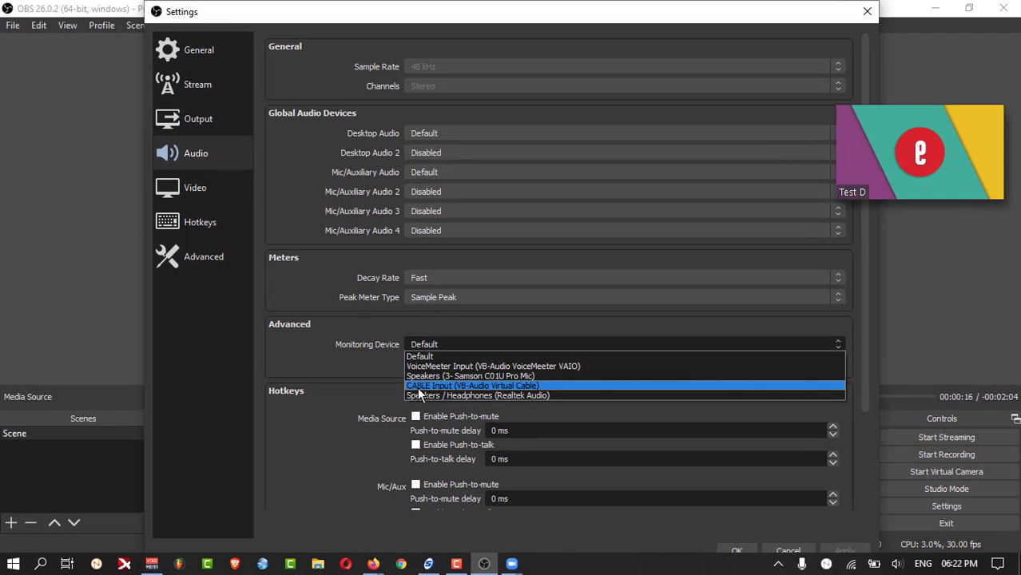
left_click(417, 388)
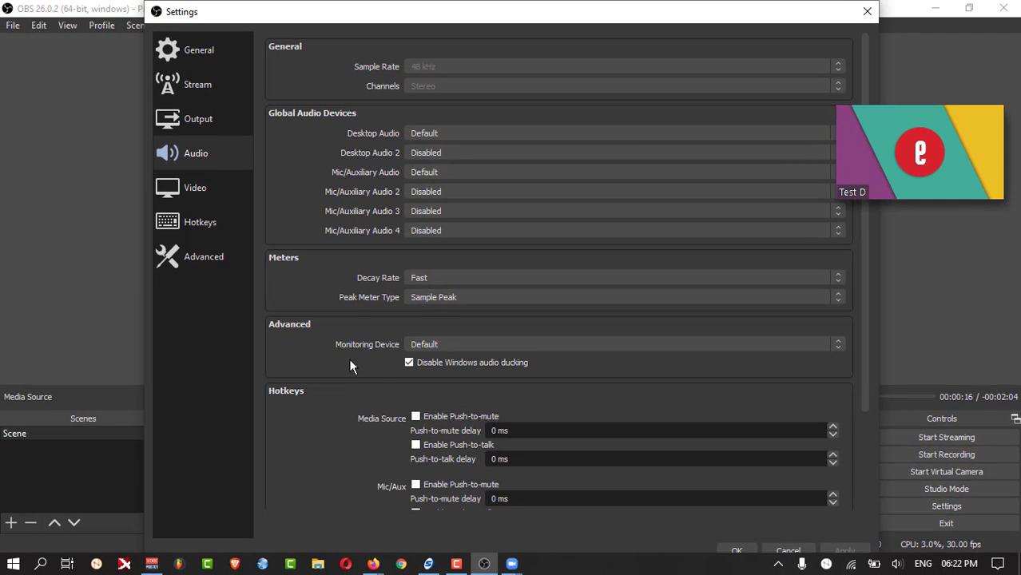
left_click(736, 551)
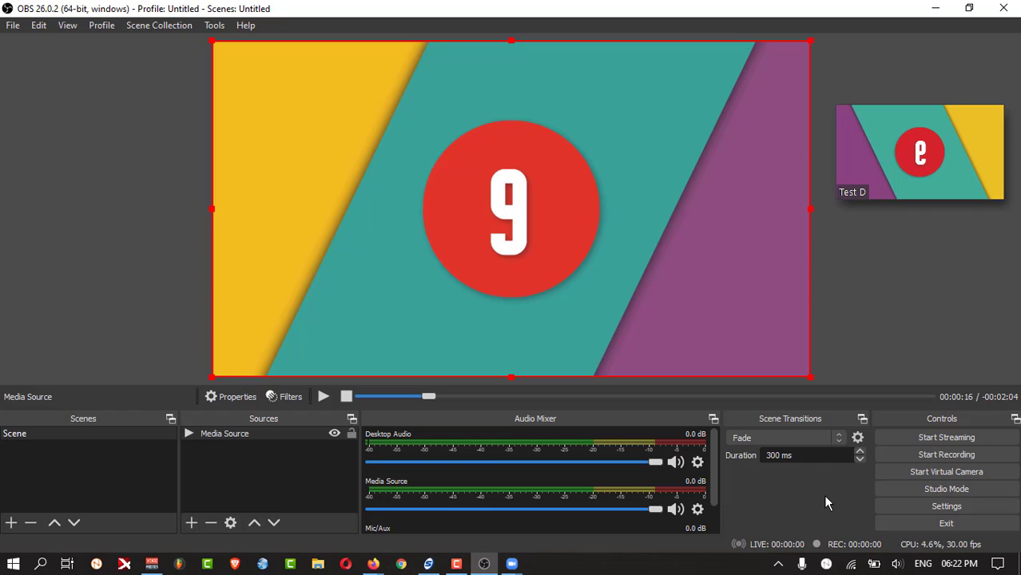
- Resume playback of the media source video, deselect it, and move the floating Zoom preview aside
left_click(323, 396)
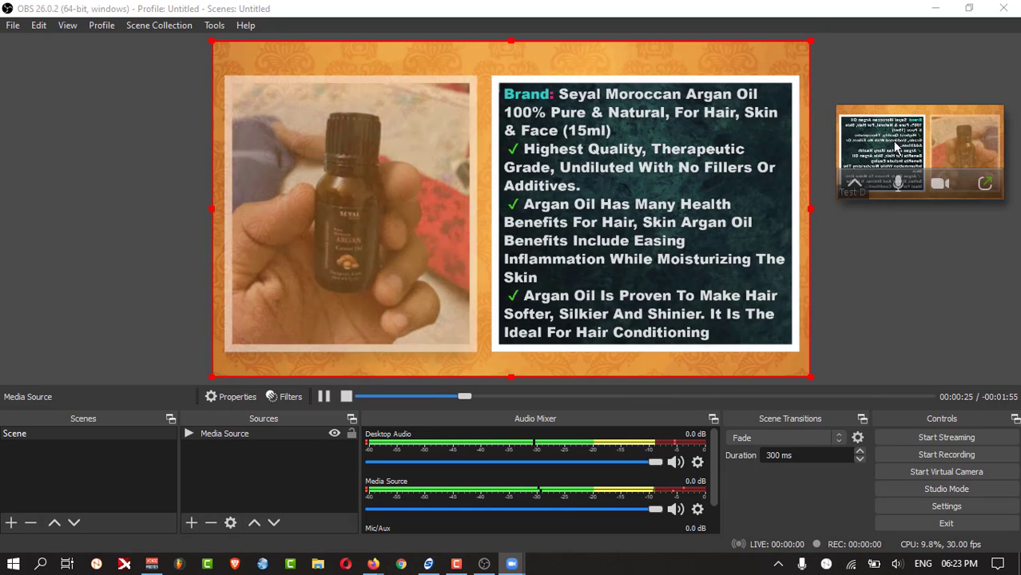
left_click(903, 102)
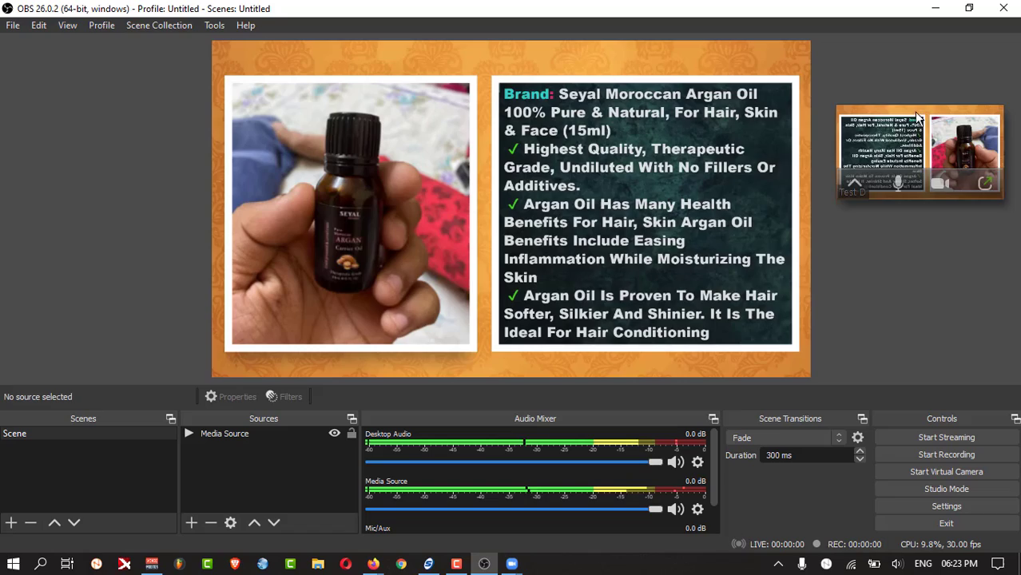
left_click_drag(918, 116, 889, 164)
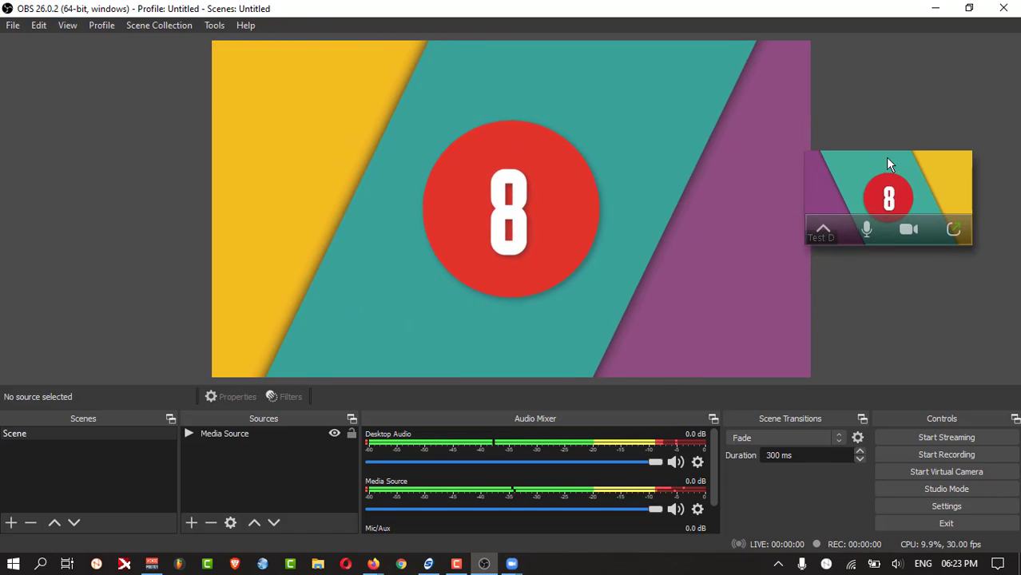